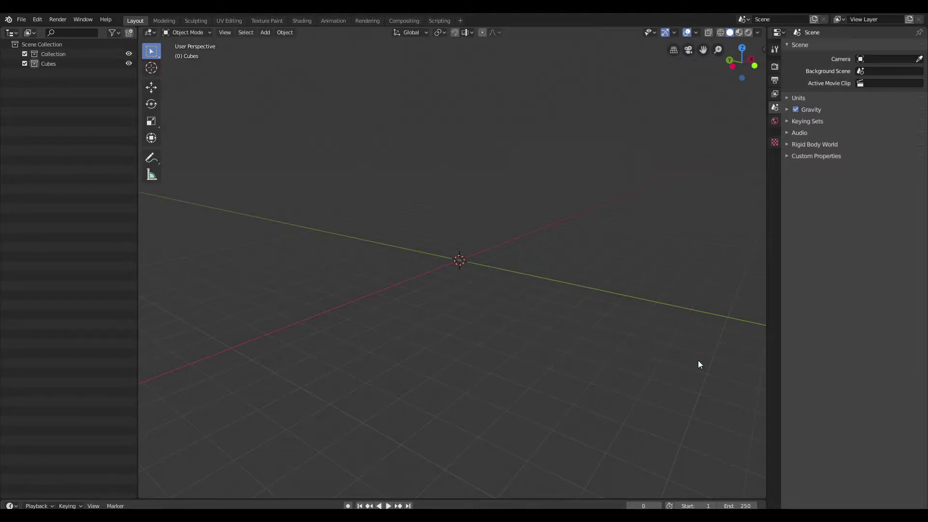
- Add a plane mesh to the empty scene
middle_drag(699, 363, 638, 285)
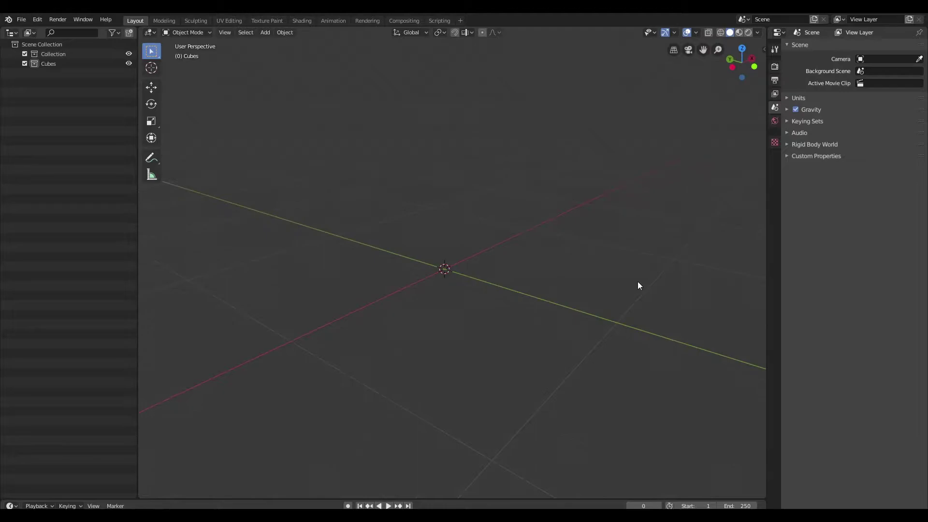
key(shift+a)
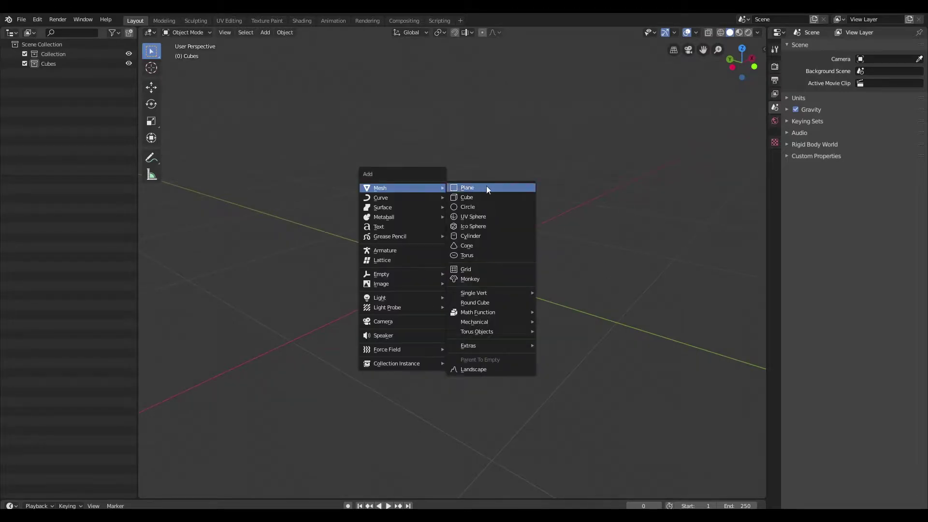
click(486, 187)
- Give the plane a Simple Subdivision Surface modifier at level 3 for viewport and render
key(ctrl+3)
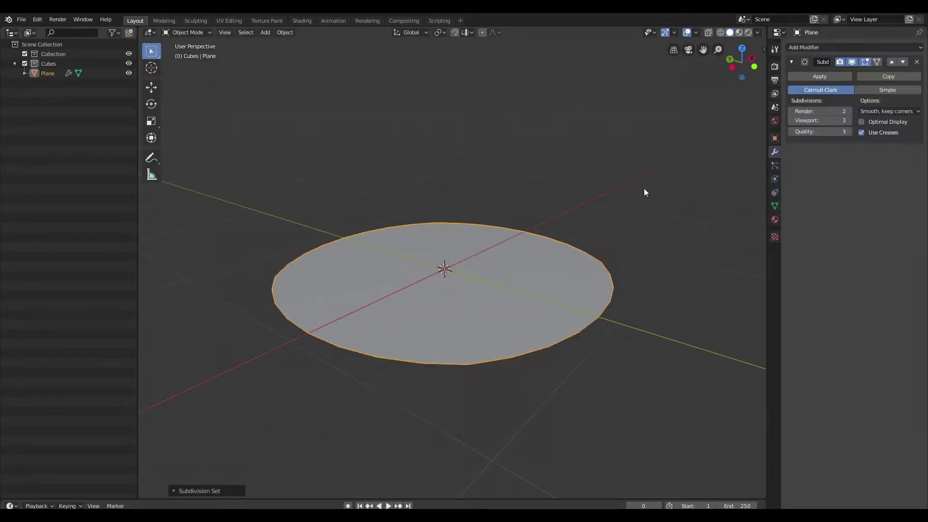
click(885, 90)
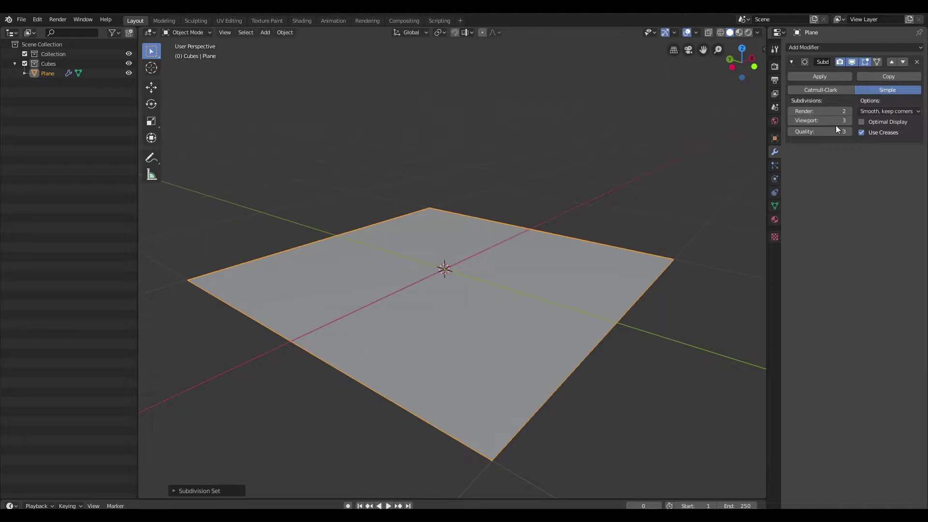
click(834, 111)
text(3)
key(Return)
- Add an Array modifier using a constant Z offset of 0.25 m instead of relative offset
click(827, 48)
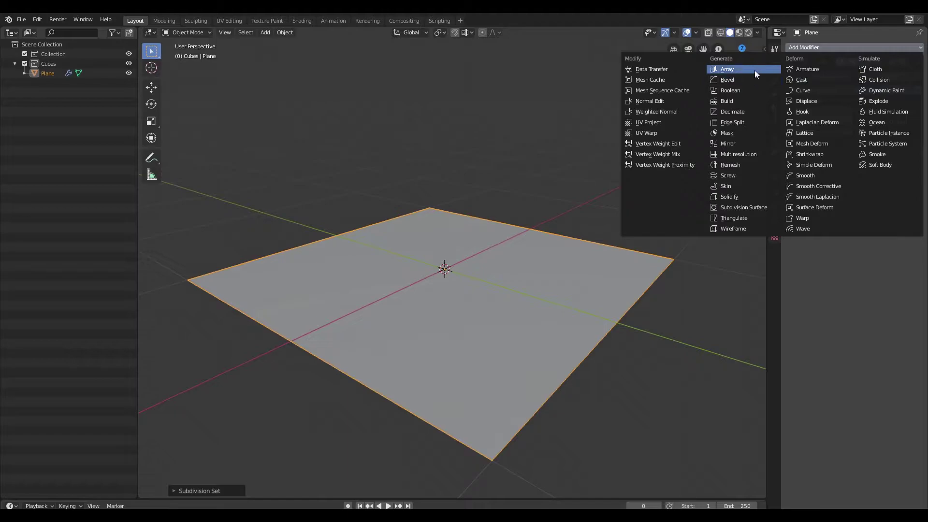
click(754, 71)
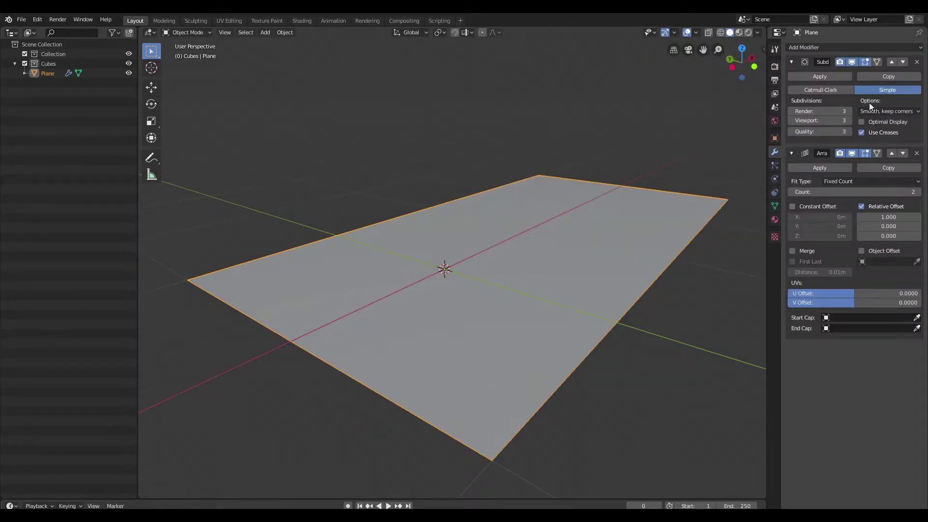
click(863, 203)
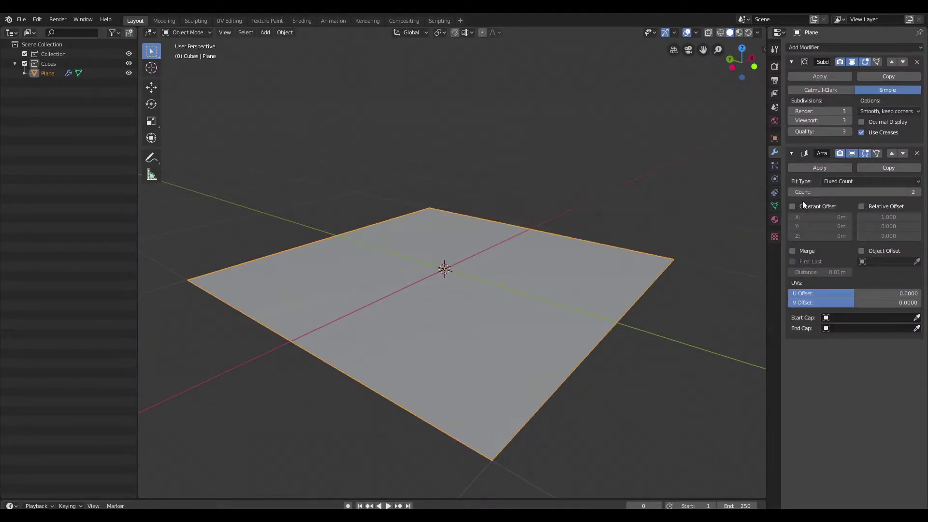
click(792, 206)
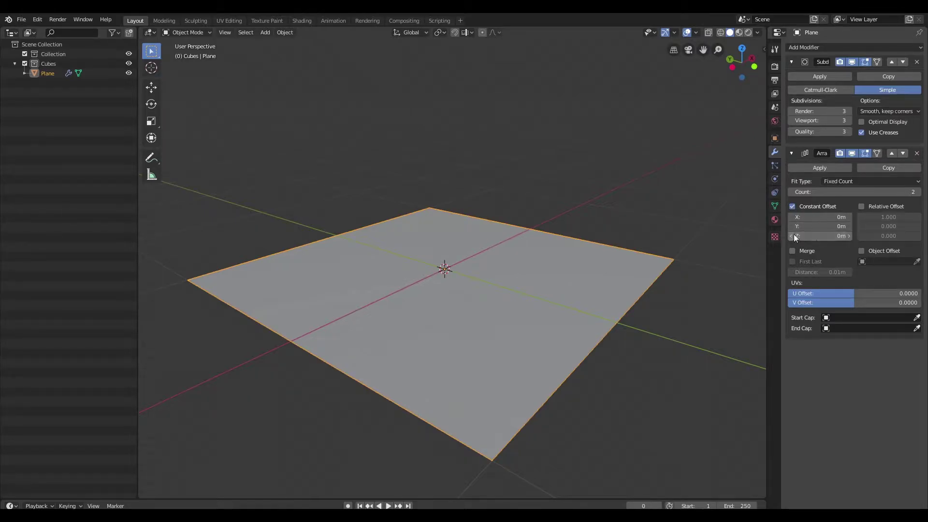
click(845, 236)
text(0.25)
key(Return)
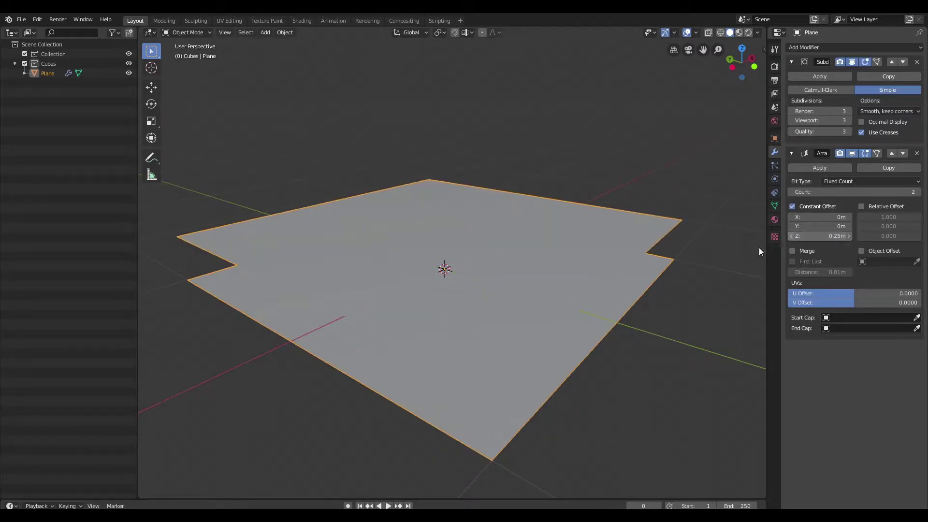
- Set the array count to 5 and view the whole stack
click(683, 166)
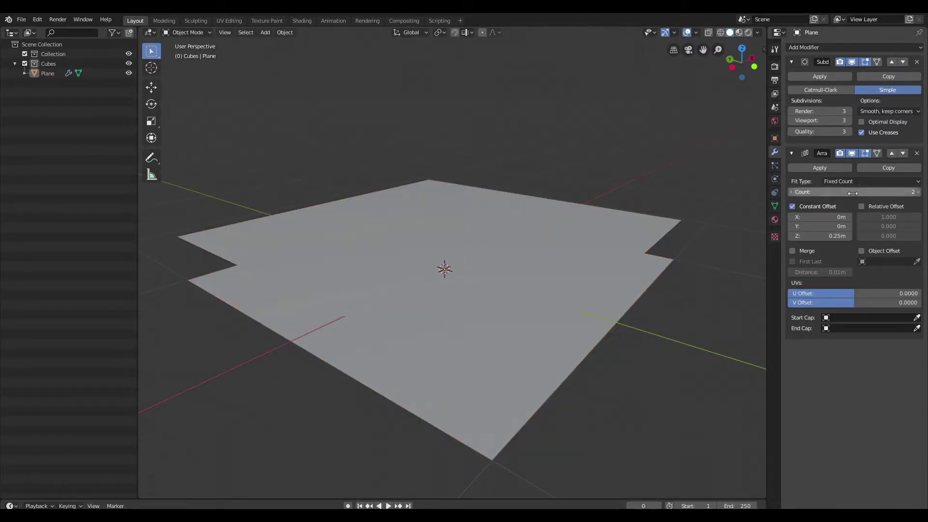
click(896, 192)
text(5)
key(Return)
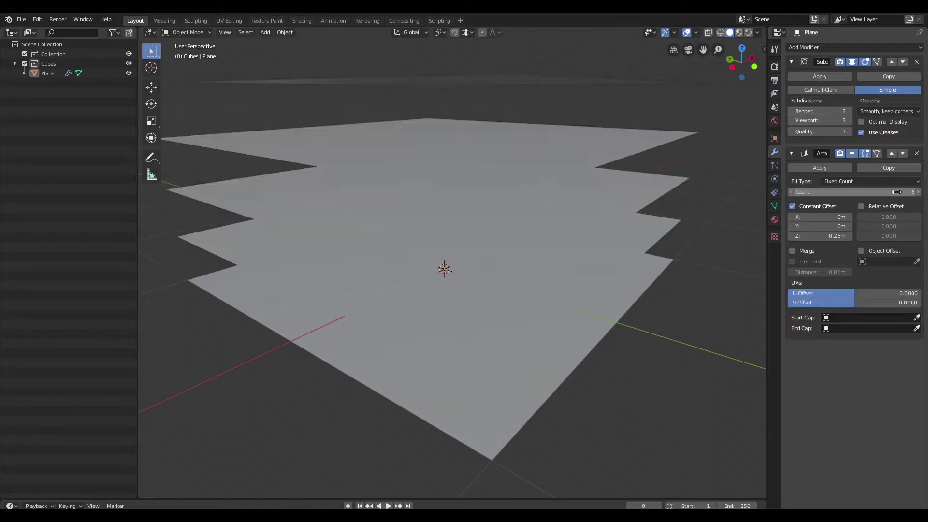
scroll(625, 199, down, 3)
middle_drag(625, 199, 636, 234)
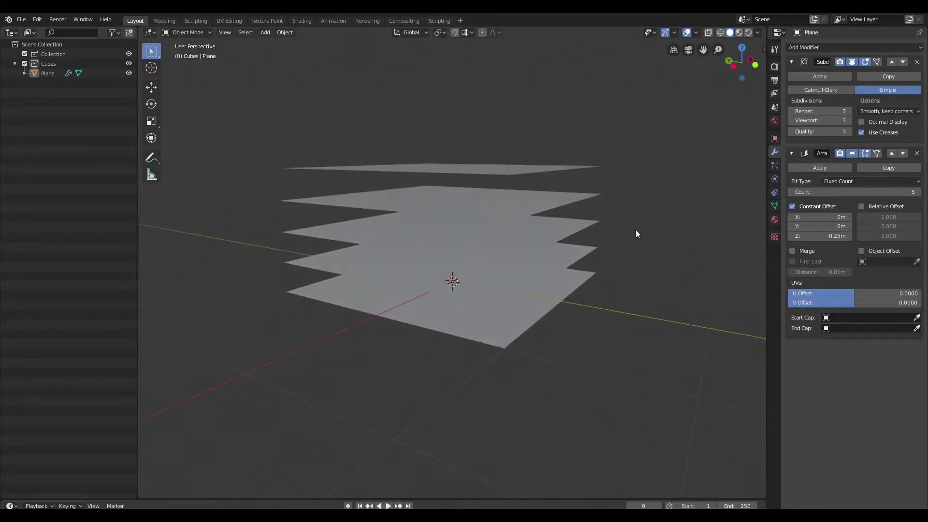
- Add a Mirror modifier that mirrors along Z instead of X
click(834, 47)
click(741, 147)
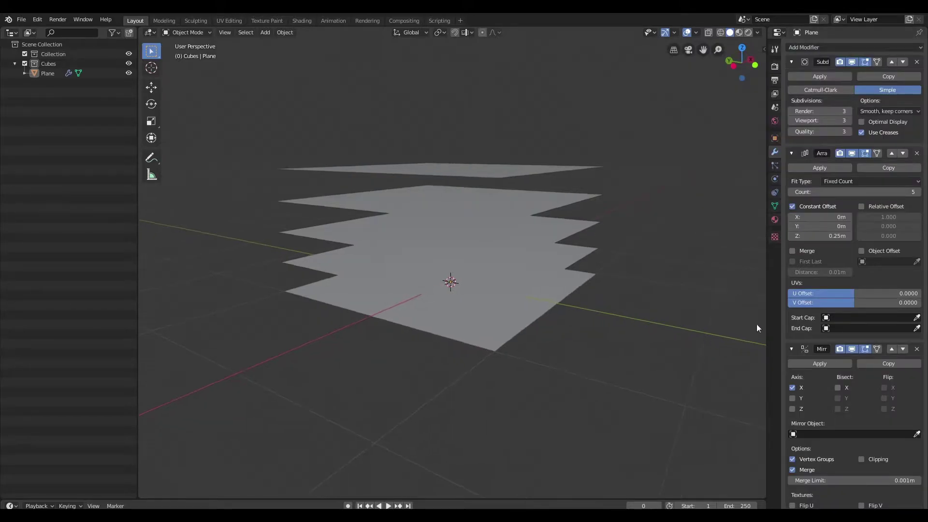
click(792, 388)
click(792, 409)
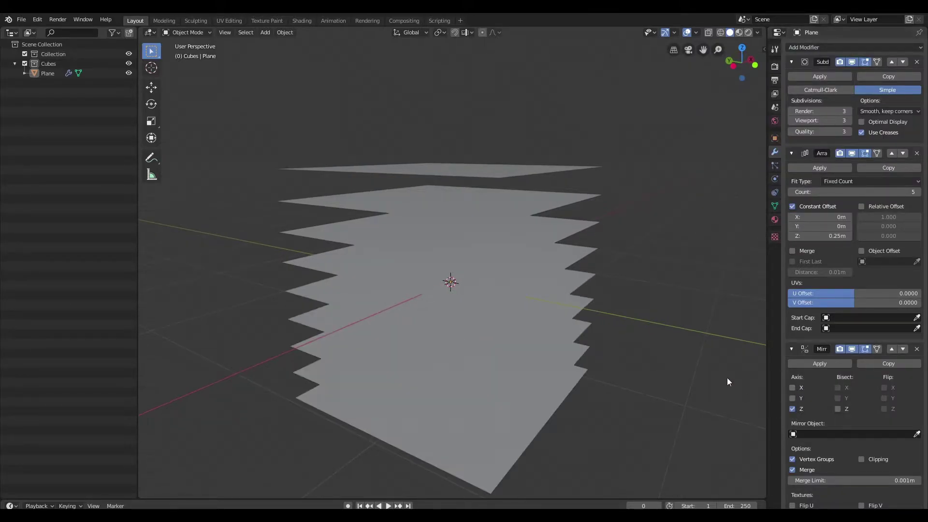
middle_drag(671, 305, 706, 296)
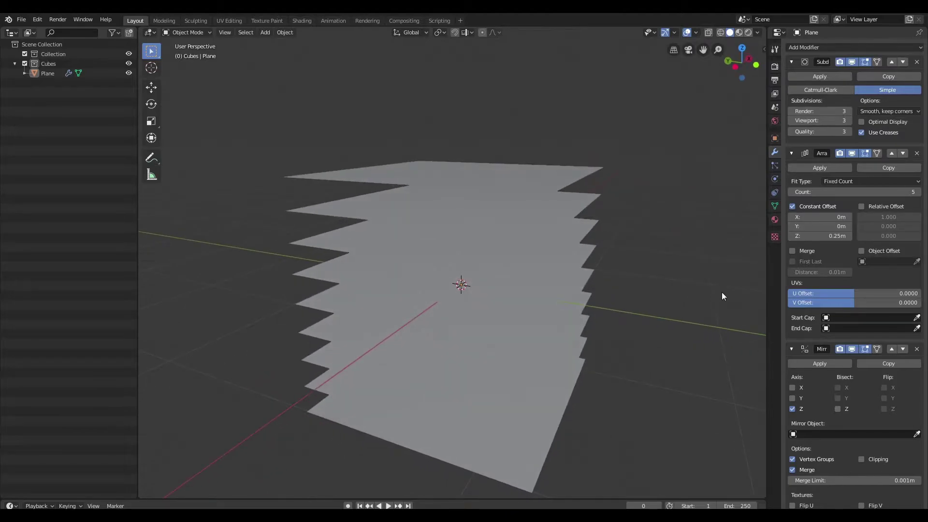
- Add a Wireframe modifier with a thickness of 0.001 m
click(818, 47)
click(738, 228)
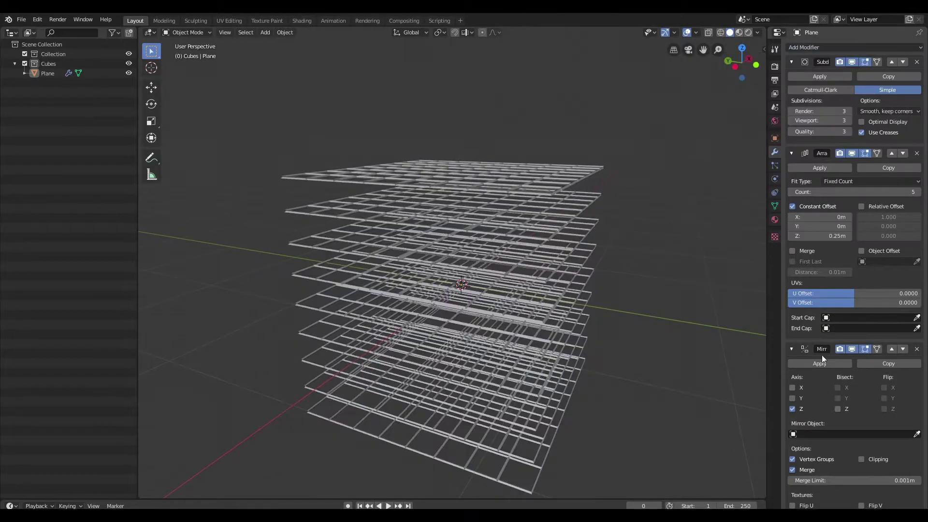
middle_drag(686, 290, 576, 195)
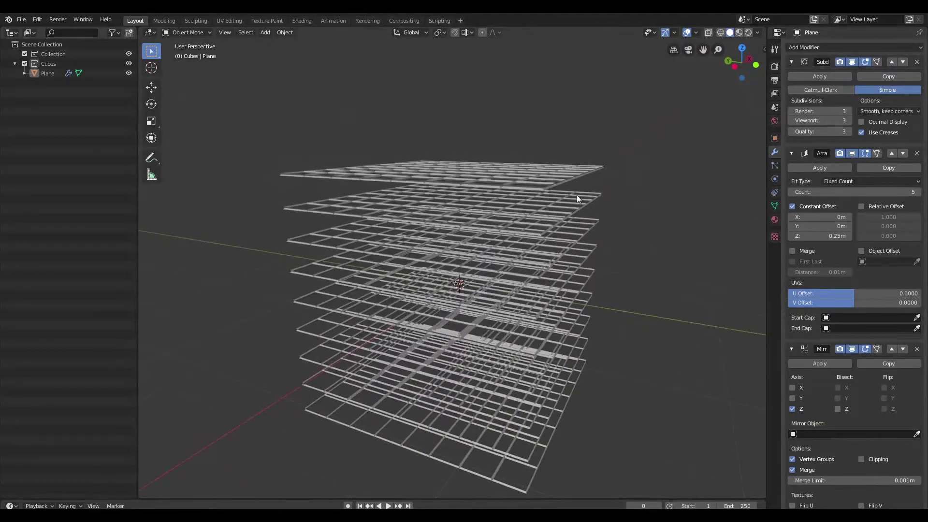
scroll(866, 430, down, 7)
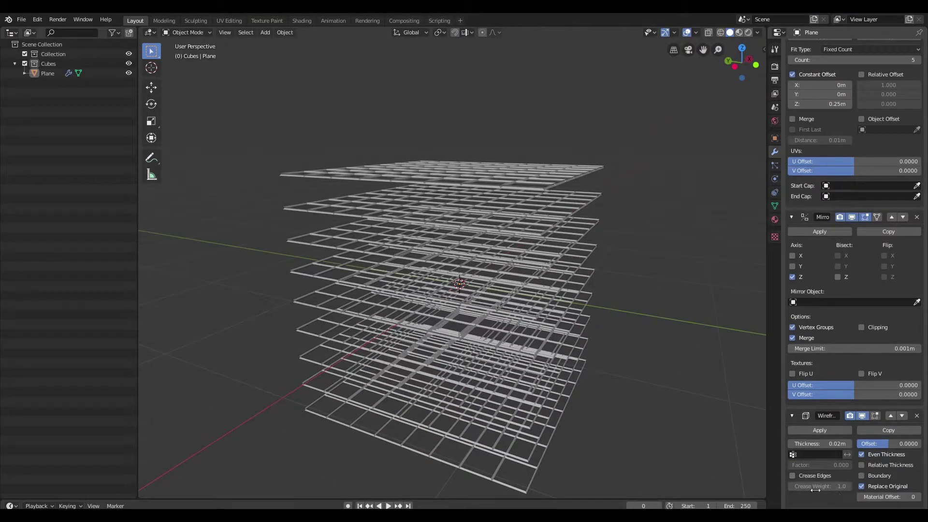
click(829, 446)
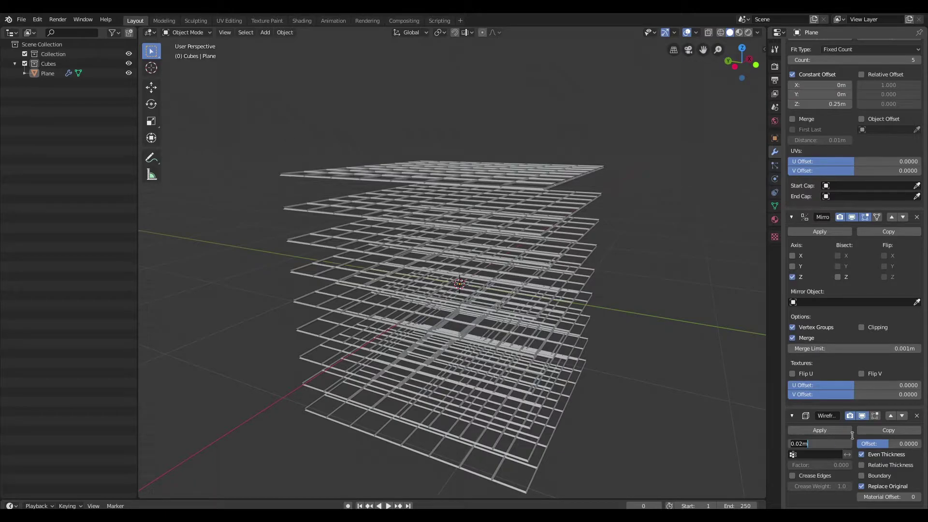
text(.001)
key(Return)
middle_drag(622, 352, 642, 299)
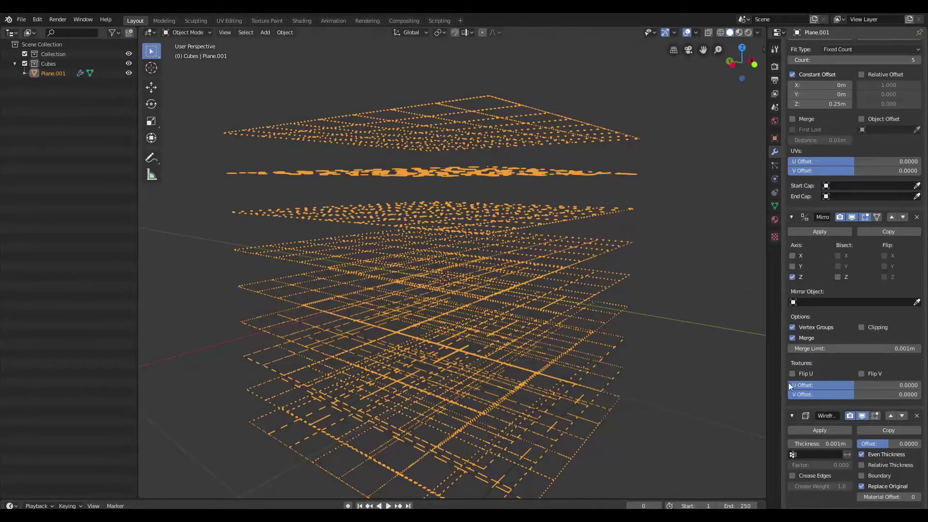
- Collapse the modifier panels and hide Subdivision, Array, Mirror and Wireframe in the viewport
scroll(792, 415, up, 4)
click(792, 302)
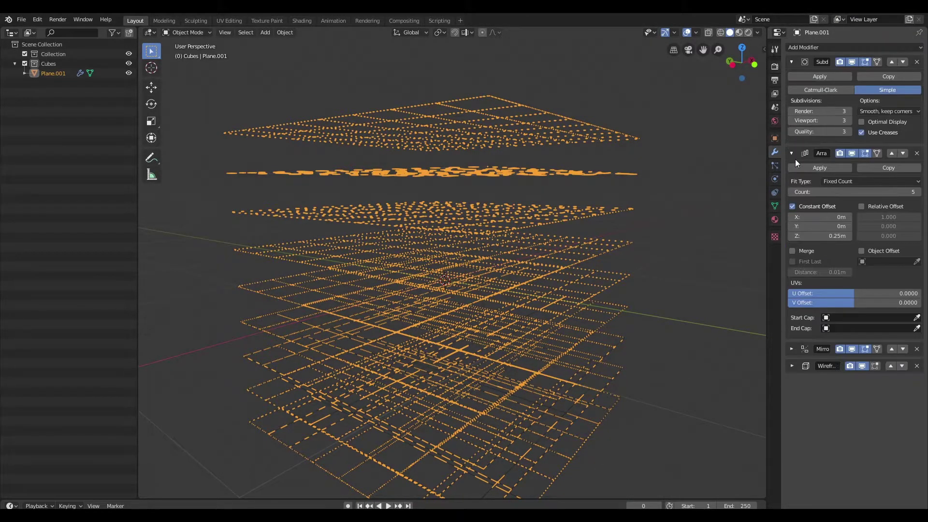
click(793, 155)
click(791, 62)
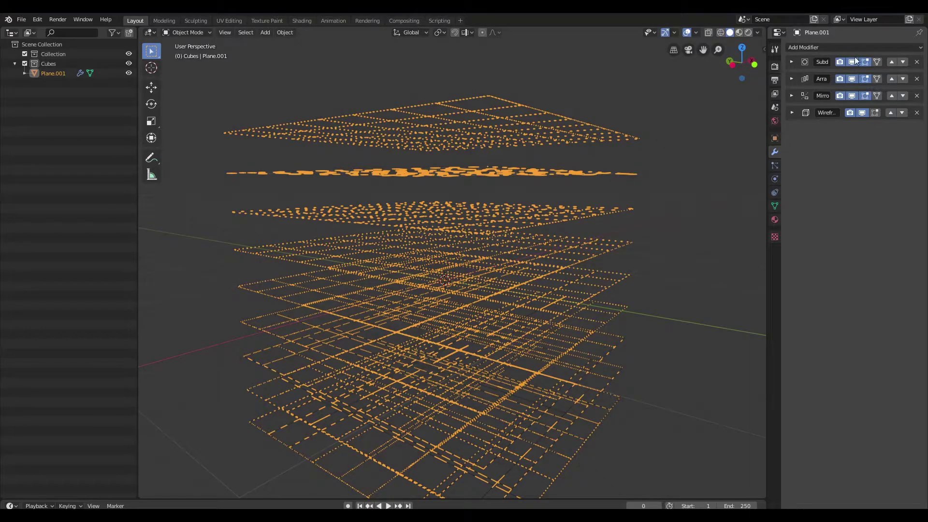
drag(852, 61, 850, 94)
click(861, 114)
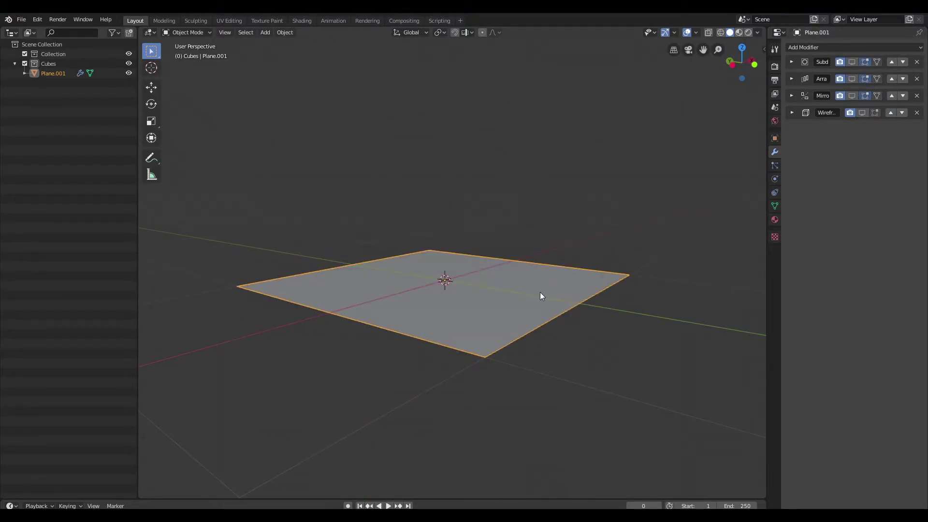
- Duplicate the plane stack and rotate the copy 90° about X to stand upright
key(shift+d)
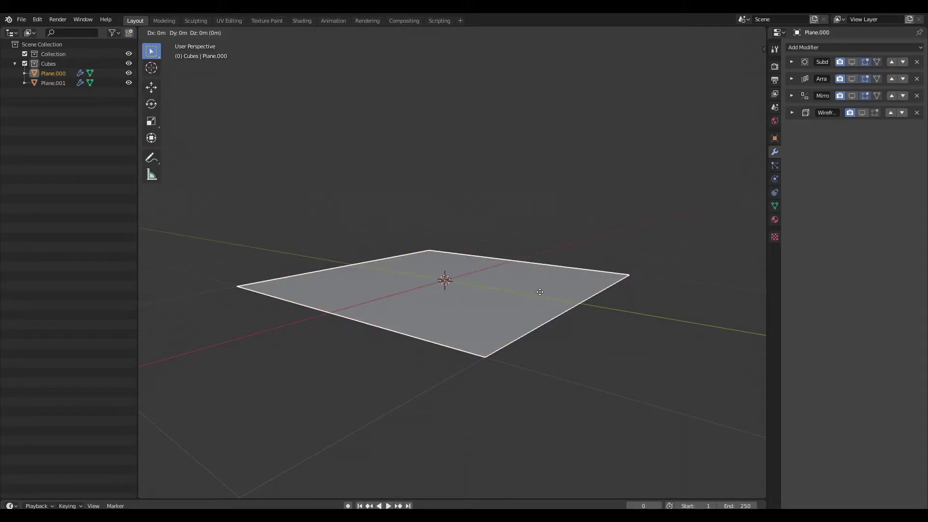
key(r)
key(x)
key(9)
key(0)
key(Return)
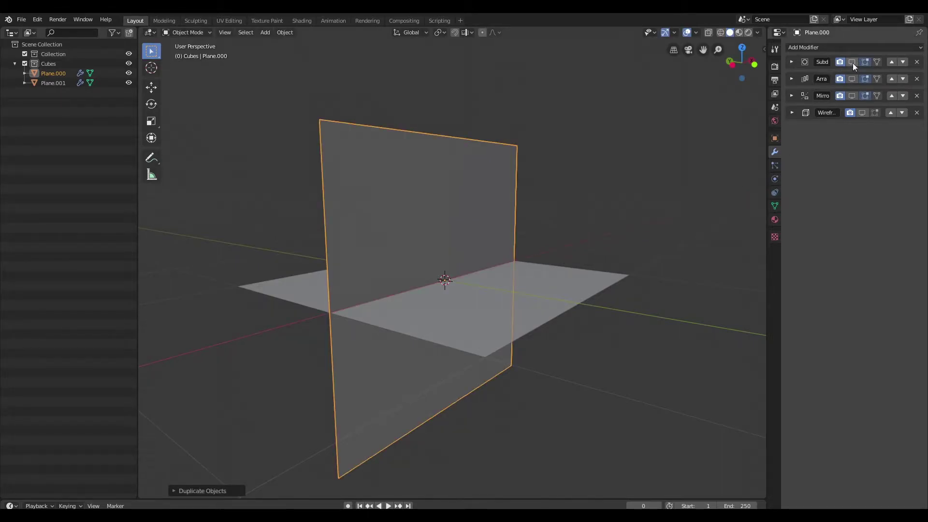
- Re-enable all modifiers in the viewport on both planes and orbit around the lattice
drag(853, 62, 861, 113)
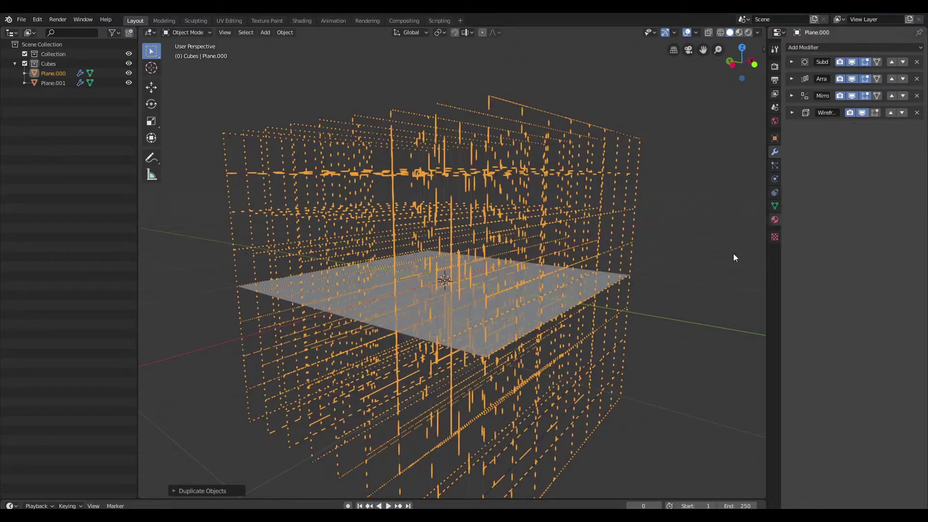
click(610, 282)
drag(854, 71, 862, 113)
scroll(636, 274, up, 10)
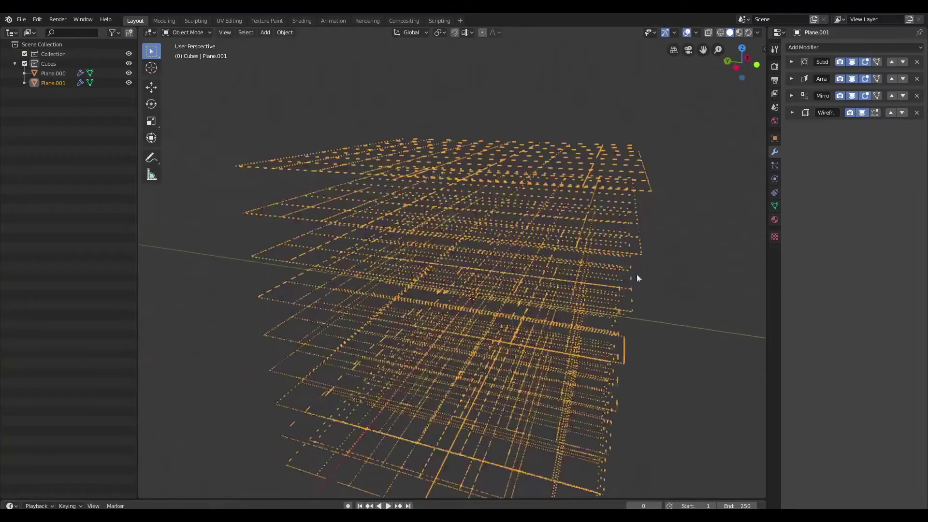
scroll(637, 279, down, 3)
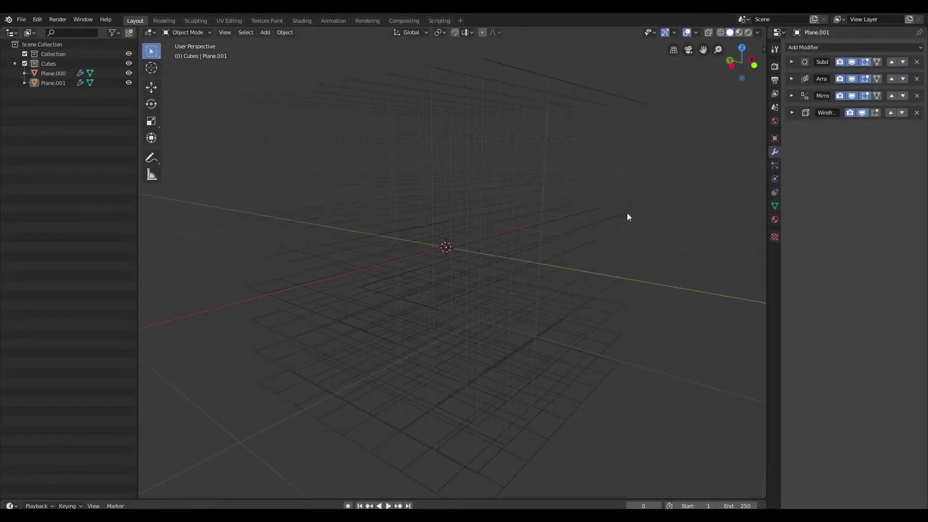
scroll(633, 222, up, 5)
middle_drag(630, 249, 583, 236)
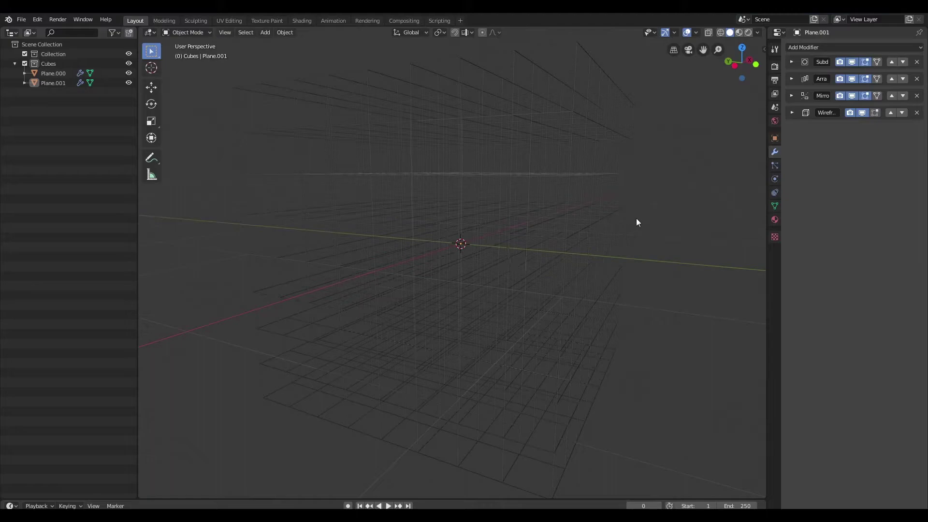
- In the Shading workspace, switch the node editor to World and set the Background colour to white
click(304, 20)
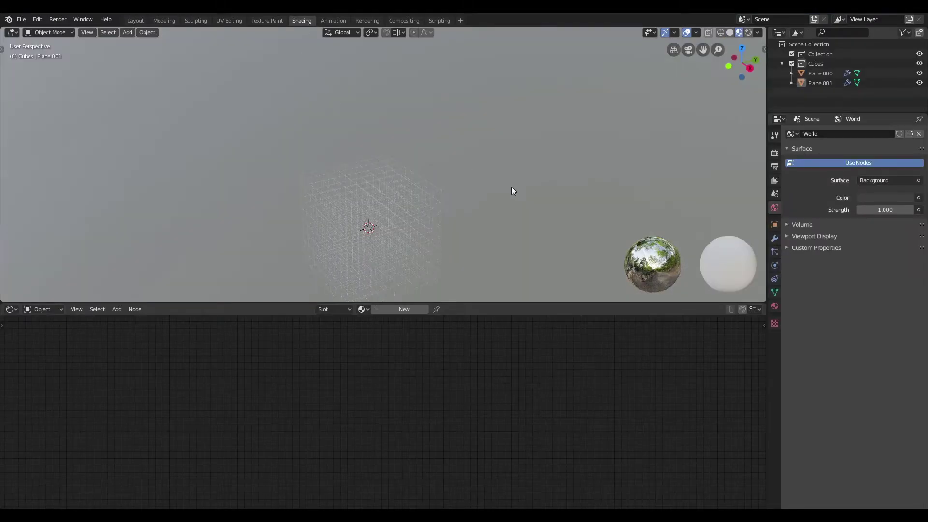
click(49, 310)
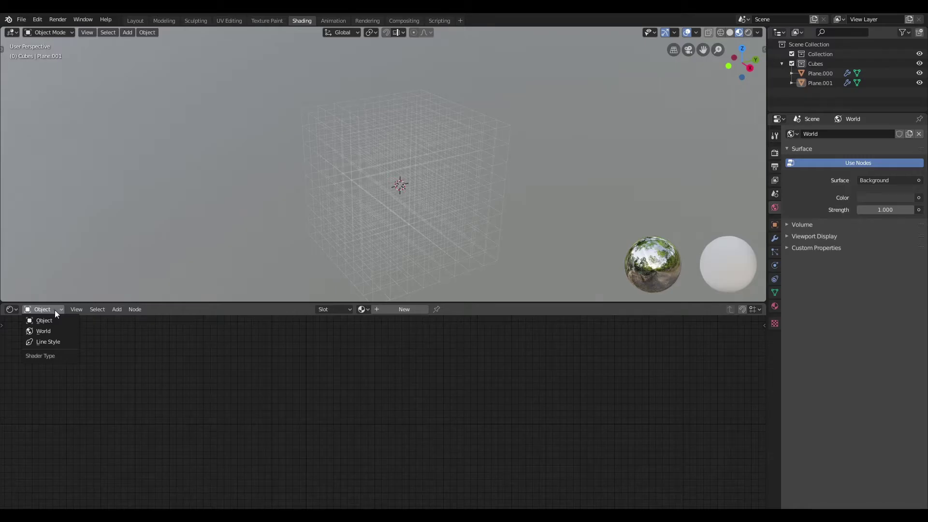
click(46, 331)
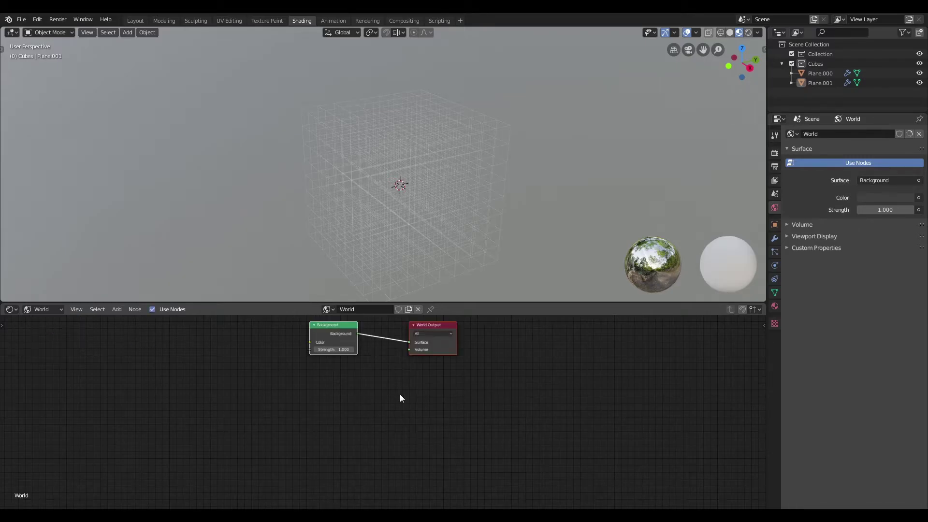
scroll(400, 398, up, 2)
click(337, 371)
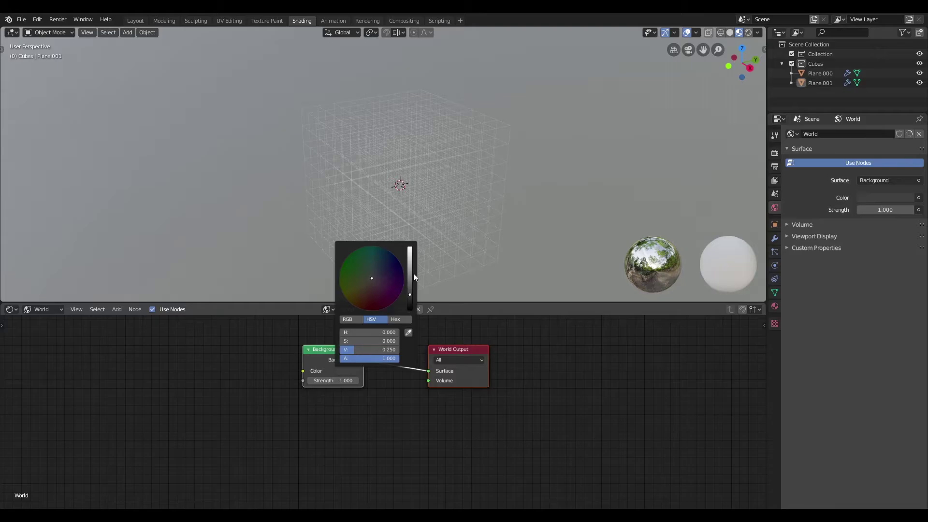
drag(414, 276, 414, 249)
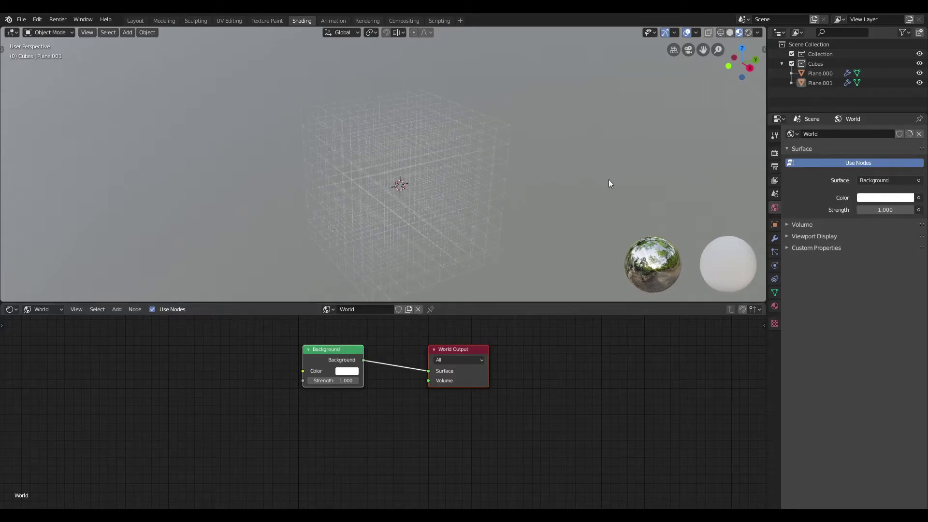
- Create a new material on Plane.001 and assign the same Material to Plane.000
click(49, 310)
click(56, 321)
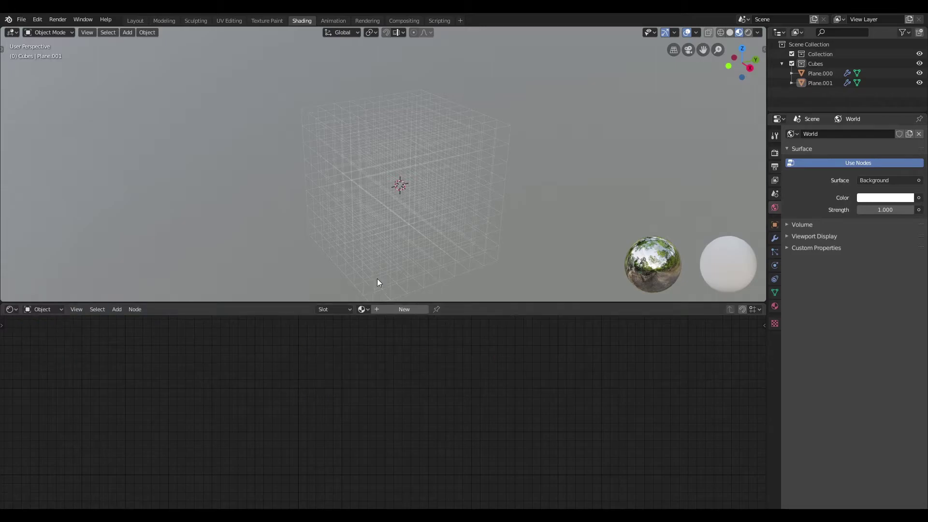
click(406, 310)
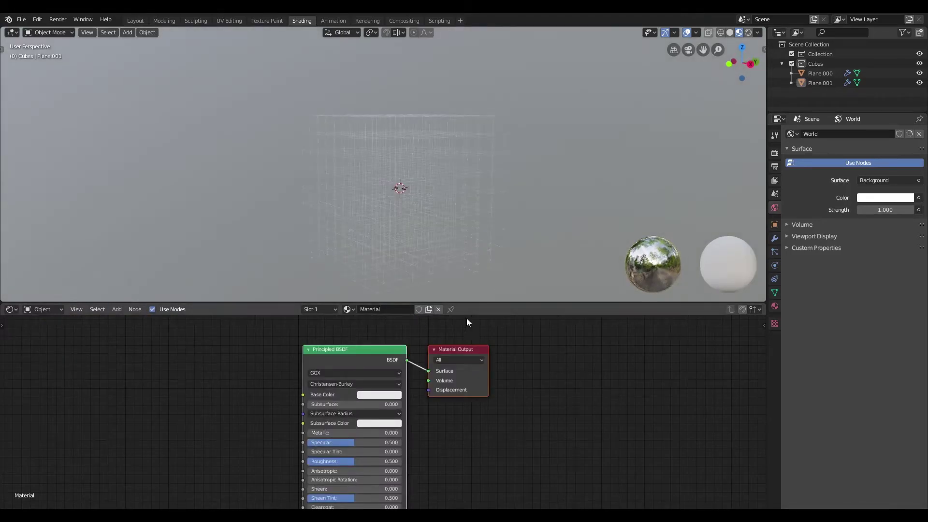
click(382, 235)
click(506, 128)
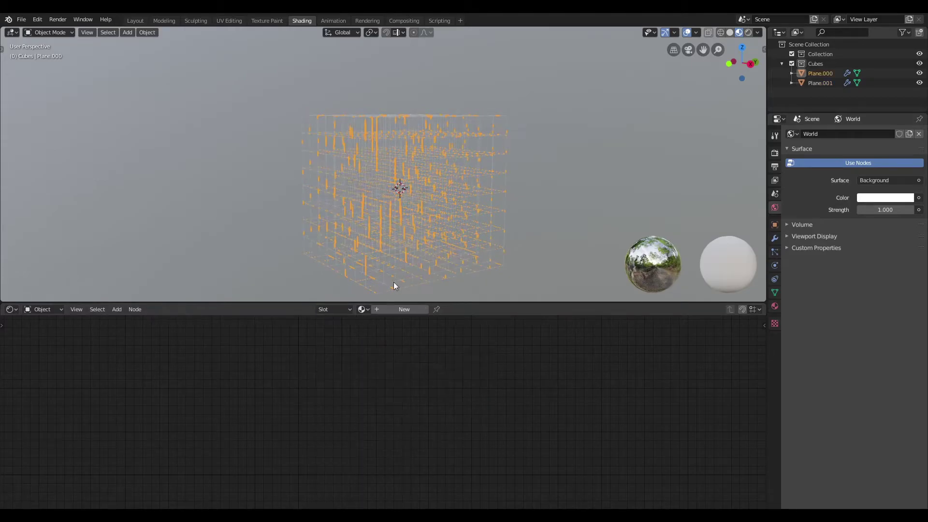
click(362, 309)
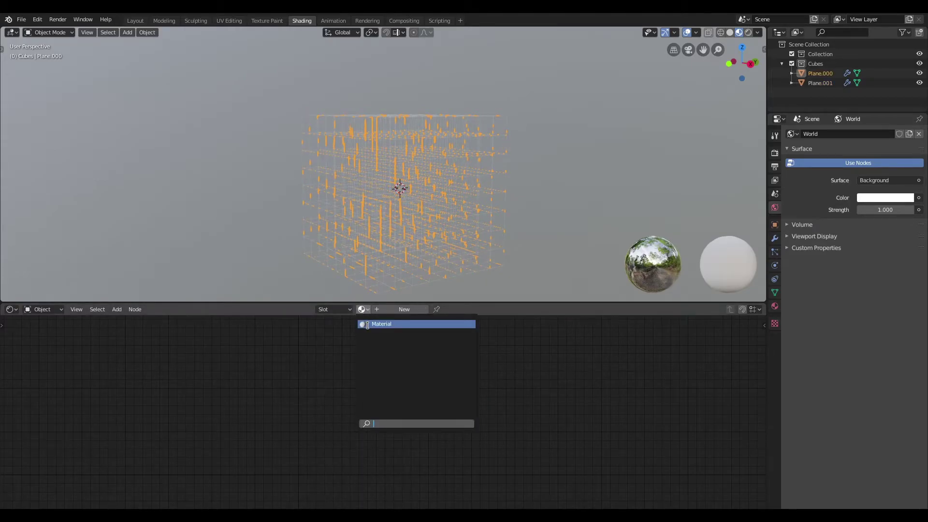
click(374, 324)
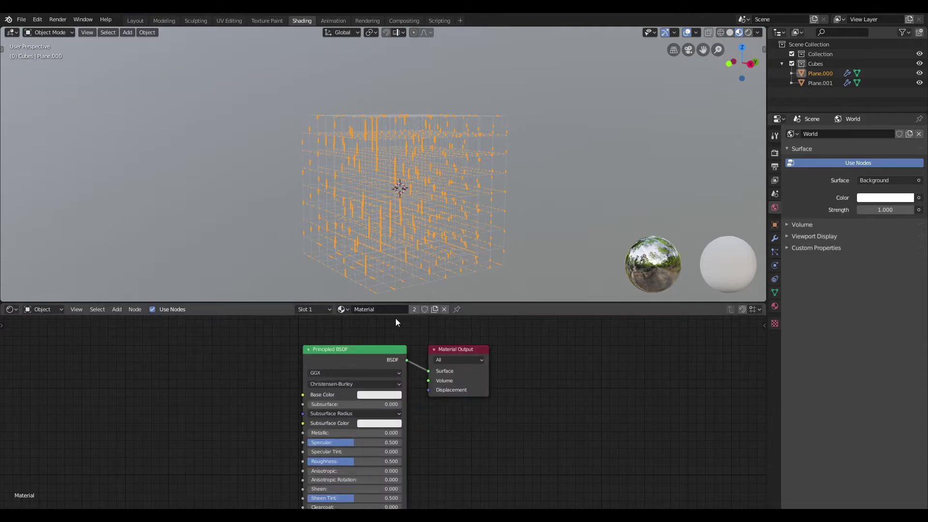
- Set the material's Base Color to black, Specular to 0 and Roughness to 1
click(381, 395)
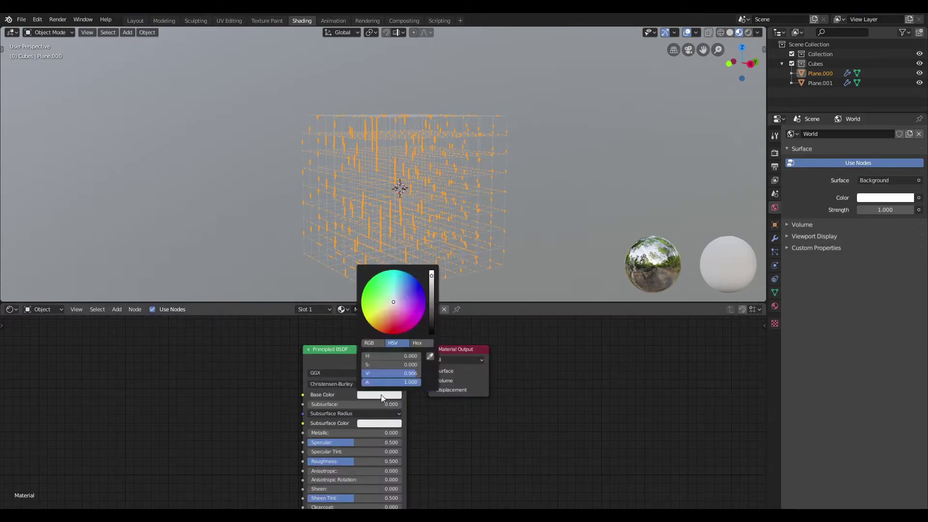
drag(432, 317, 432, 335)
scroll(560, 354, up, 2)
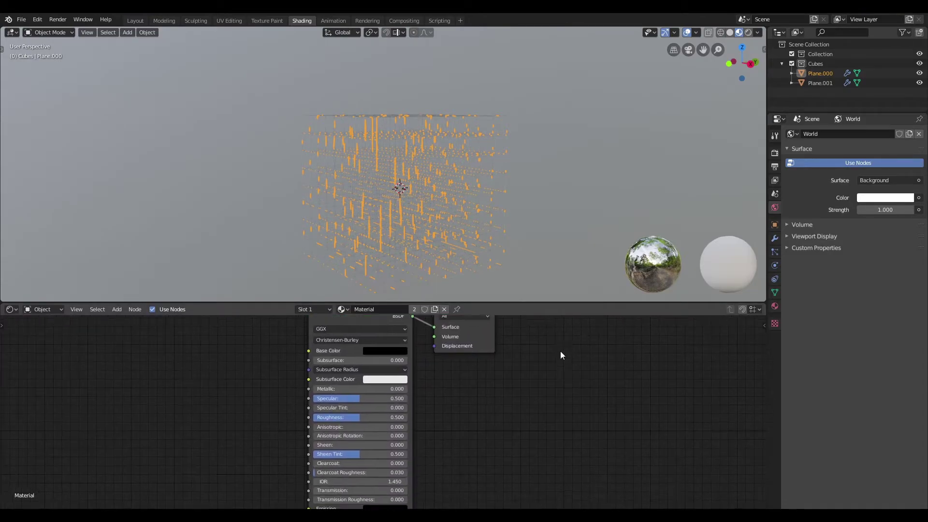
drag(347, 395, 310, 396)
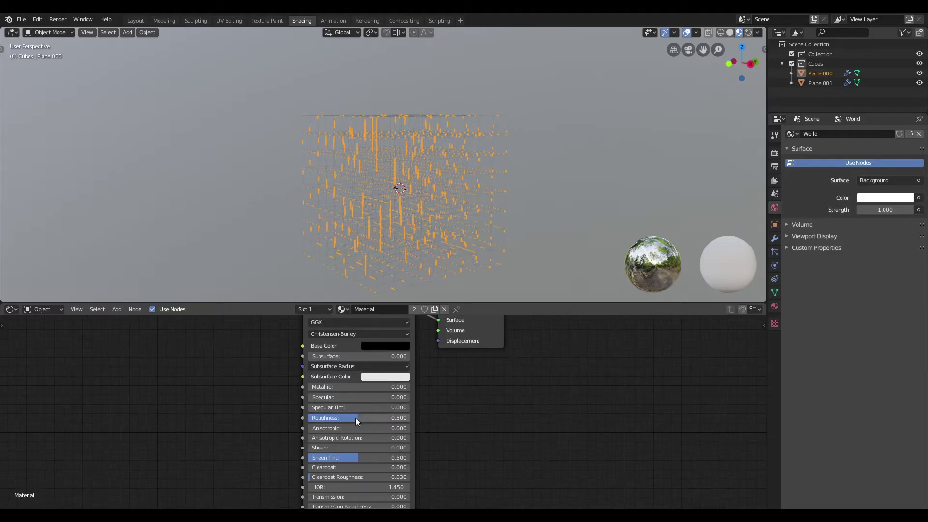
drag(355, 418, 411, 418)
scroll(522, 203, up, 1)
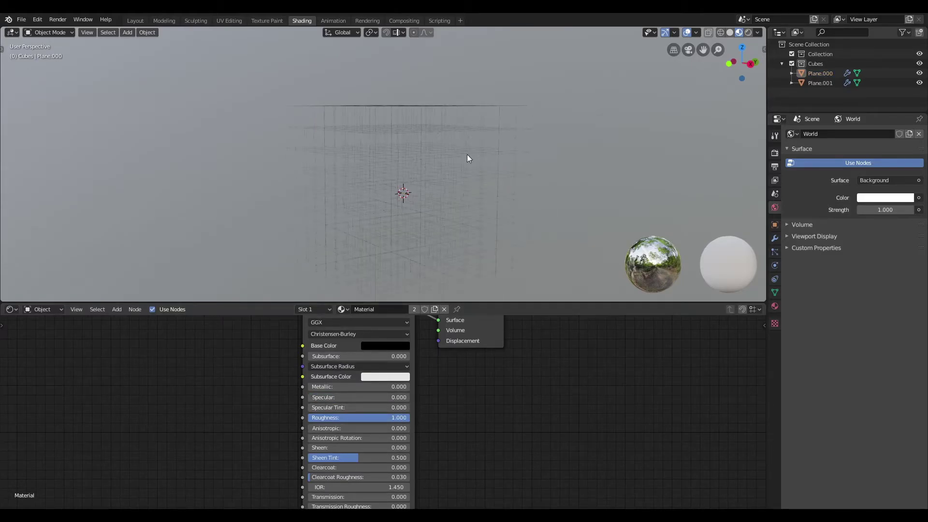
- Back in the Layout workspace, deselect the grid and add a camera at the 3D cursor
click(502, 127)
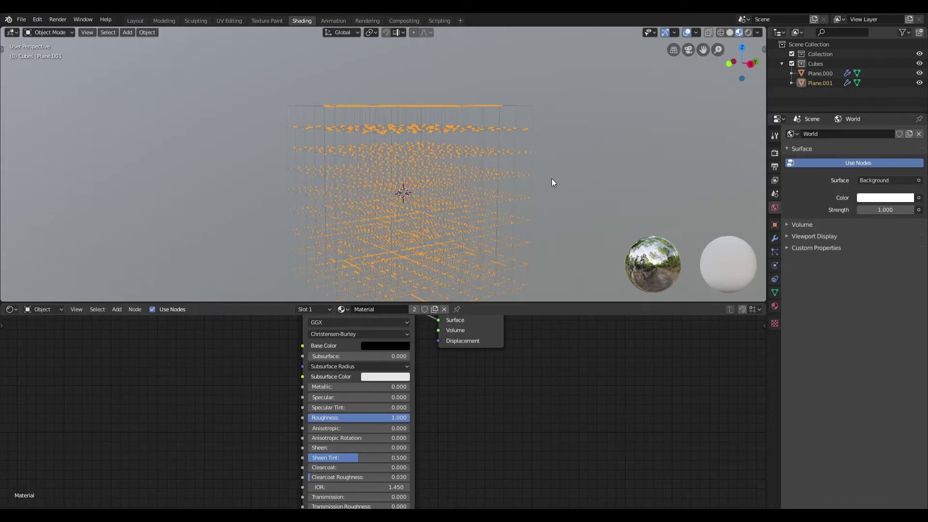
click(135, 20)
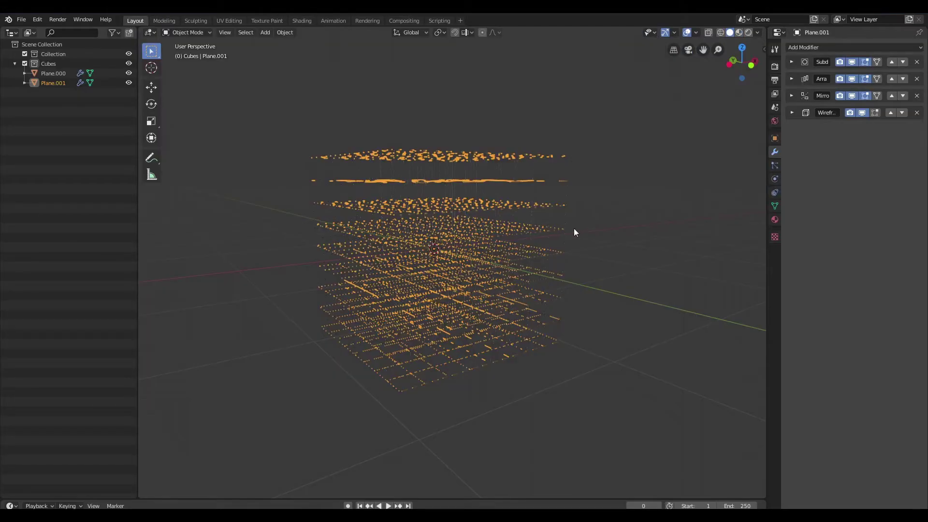
click(618, 242)
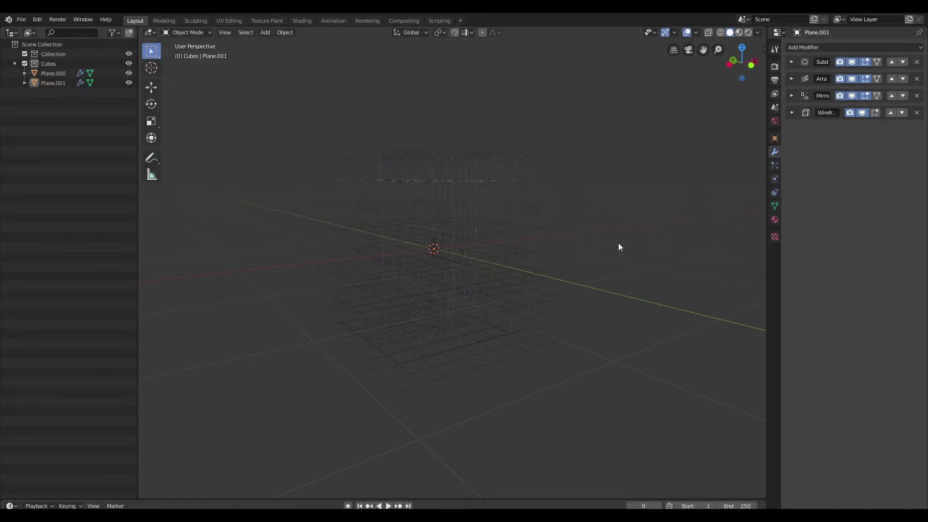
key(shift+s)
key(shift+a)
click(621, 248)
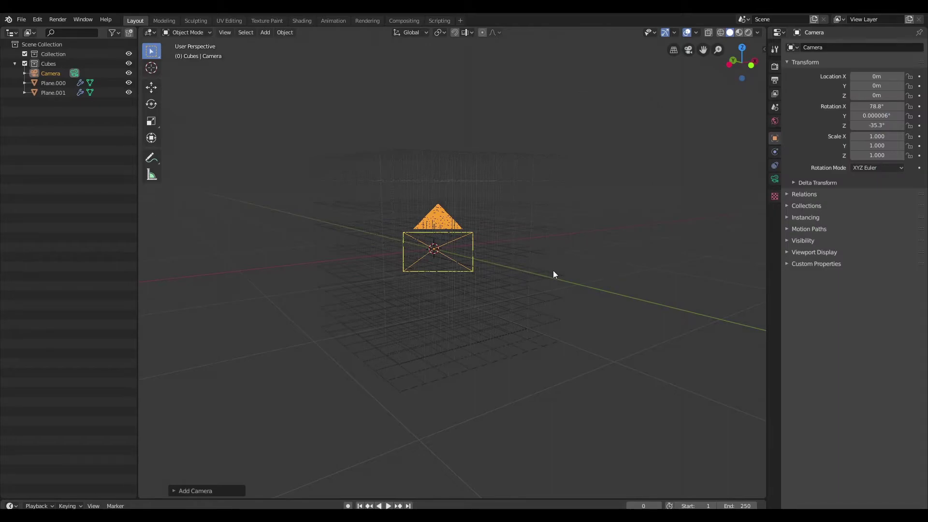
- Clear the camera's rotation, scale it to 0.307, rotate 90° on X, move to Y -3.13 m, and render
key(alt+r)
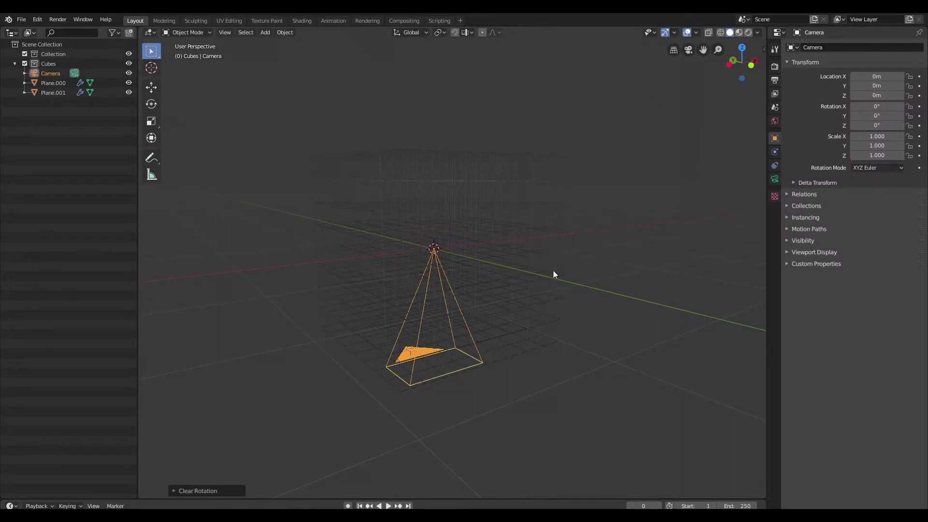
key(s)
click(481, 261)
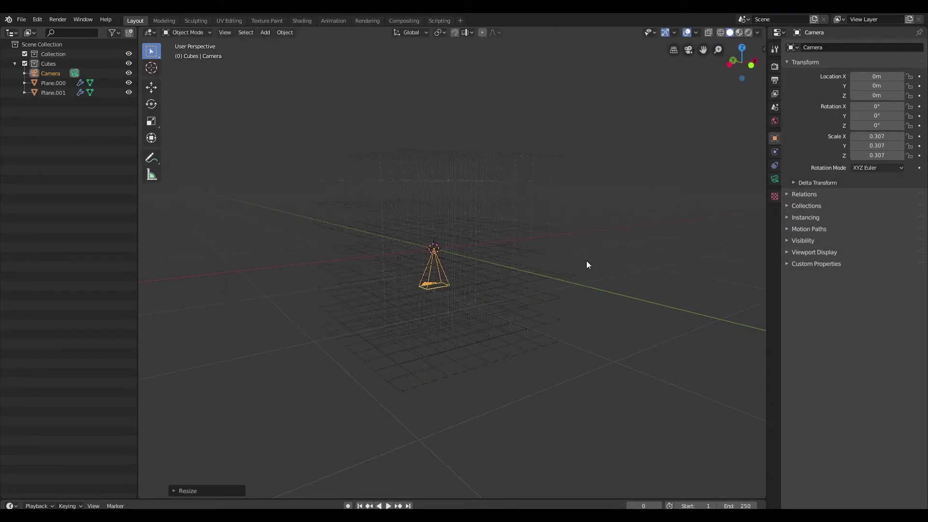
text(rx)
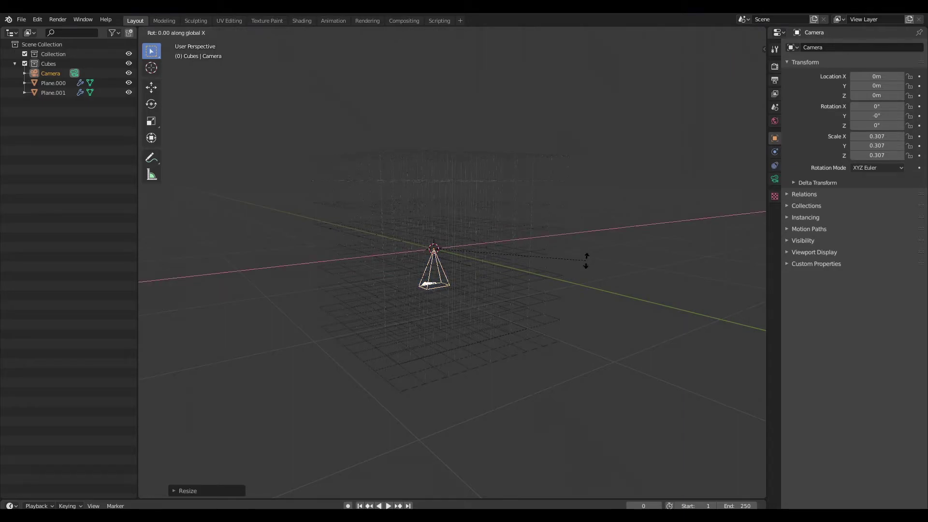
text(90)
key(Return)
key(g)
key(y)
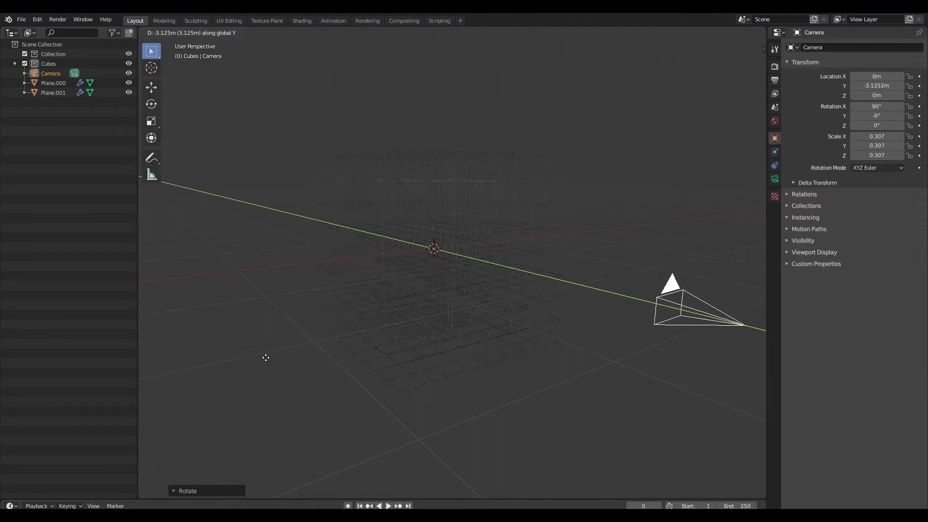
click(586, 348)
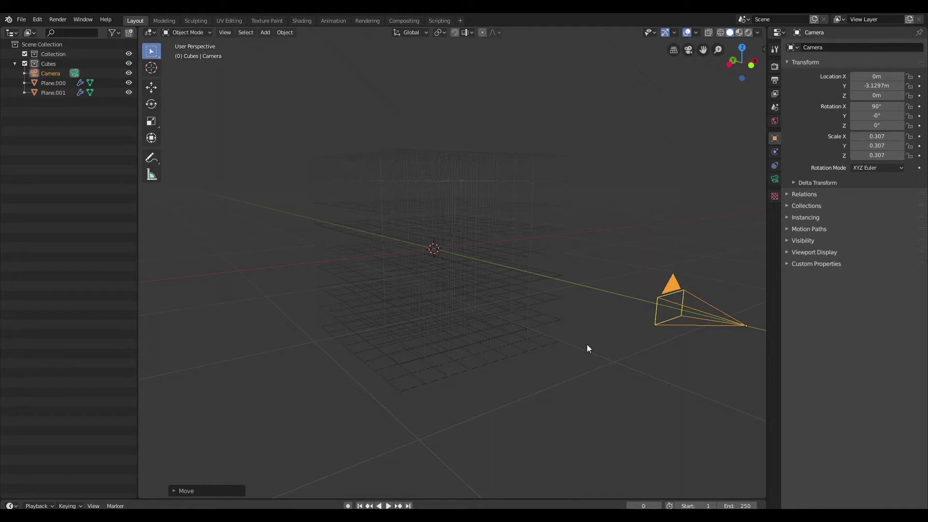
key(F12)
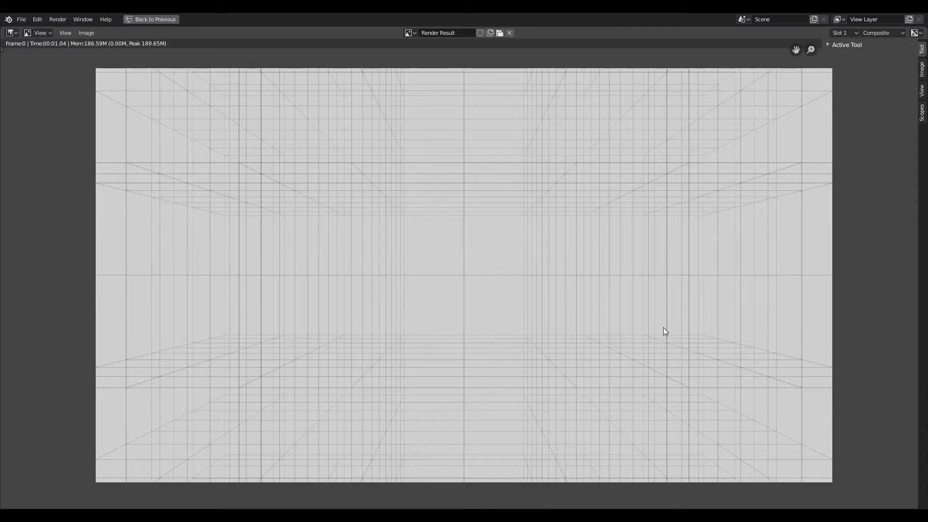
- Close the render and swing the camera to an angled view of the grid cube
key(Escape)
middle_drag(162, 145, 200, 156)
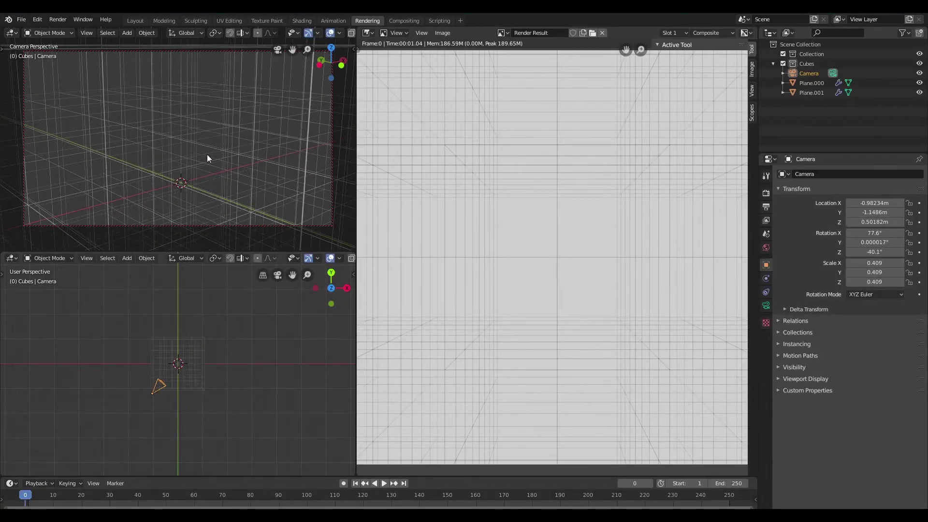
- Render the angled camera view, inspect it full screen fitted to the view, then close it
key(F12)
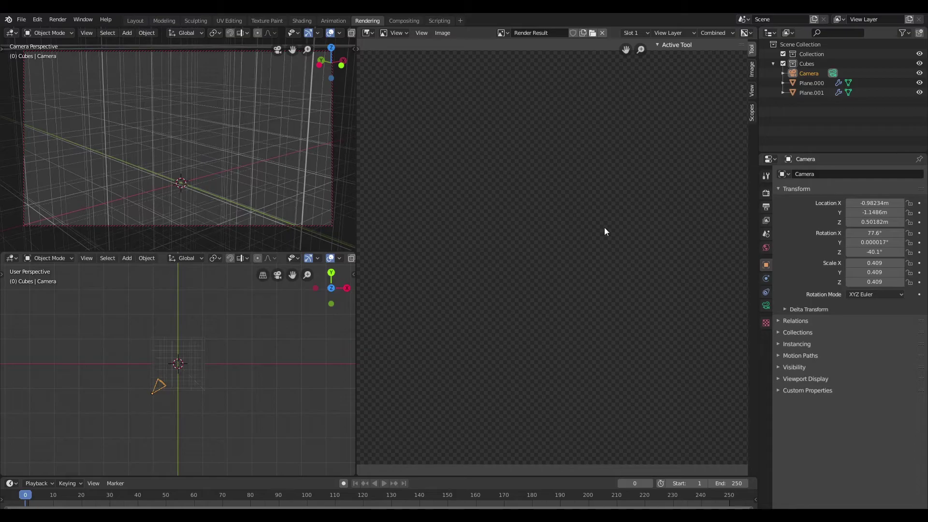
key(ctrl+space)
key(Home)
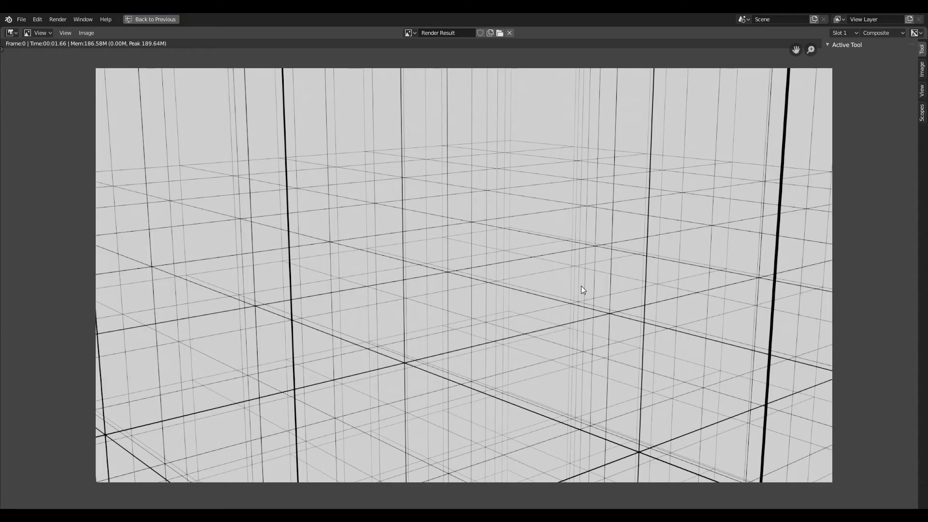
key(Escape)
- Set the Bezier circle's Z rotation to 15° in its Object properties
click(520, 240)
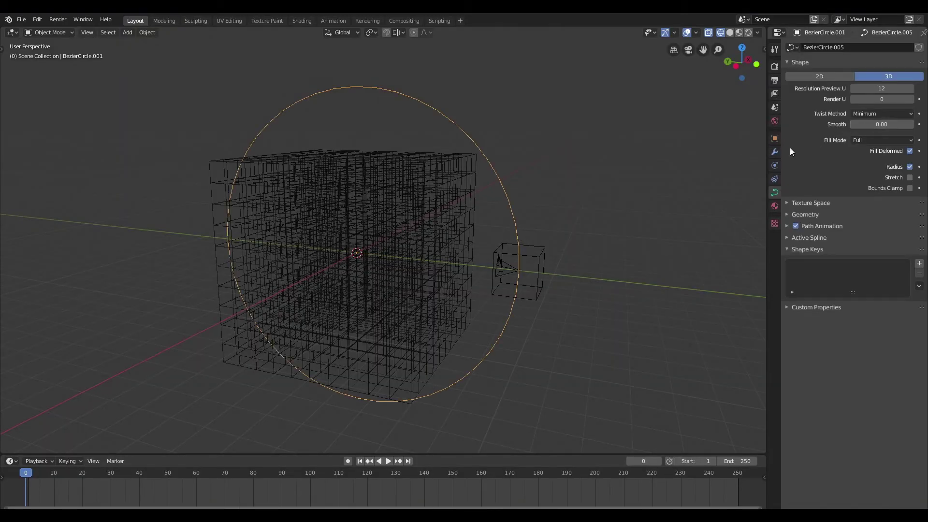
click(773, 140)
double_click(870, 125)
text(1)
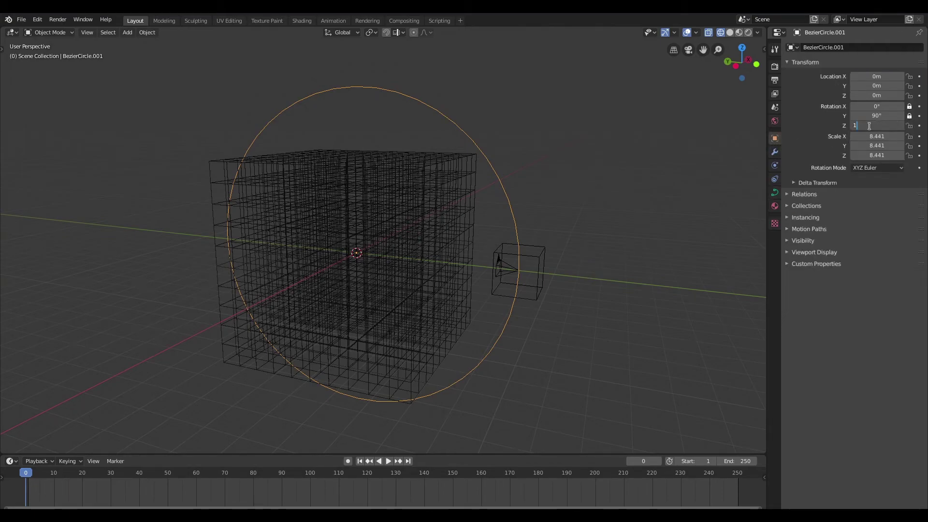
text(5)
key(Return)
- Move the timeline to frame 5
click(588, 315)
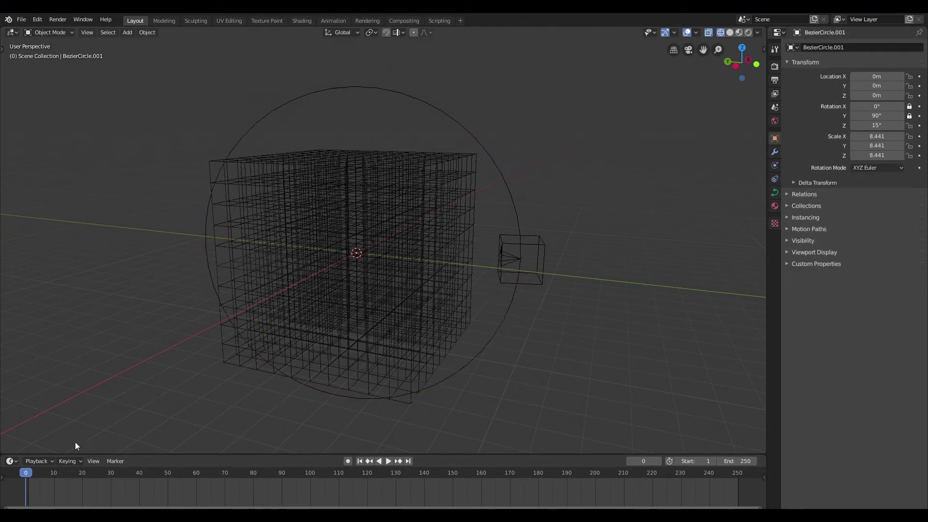
drag(30, 472, 41, 473)
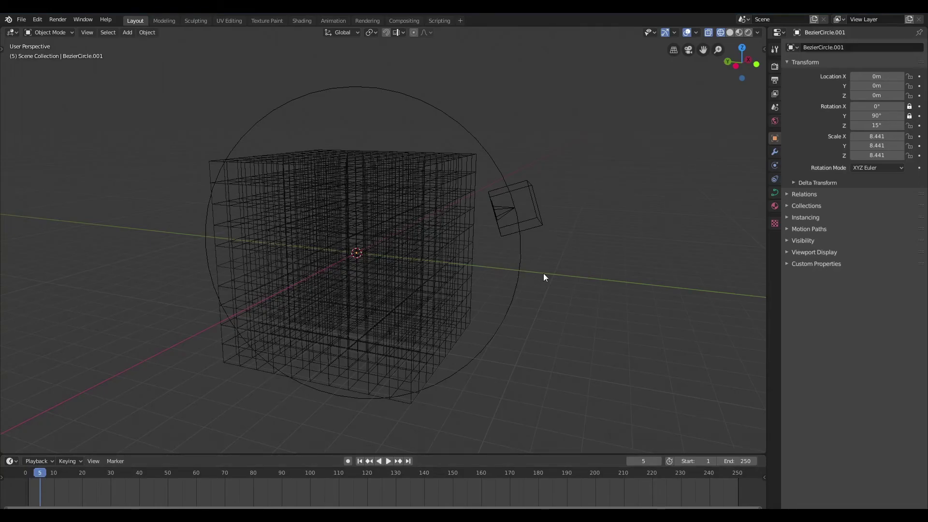
scroll(541, 279, up, 3)
- Give the camera a 50mm focal length
click(567, 198)
click(775, 179)
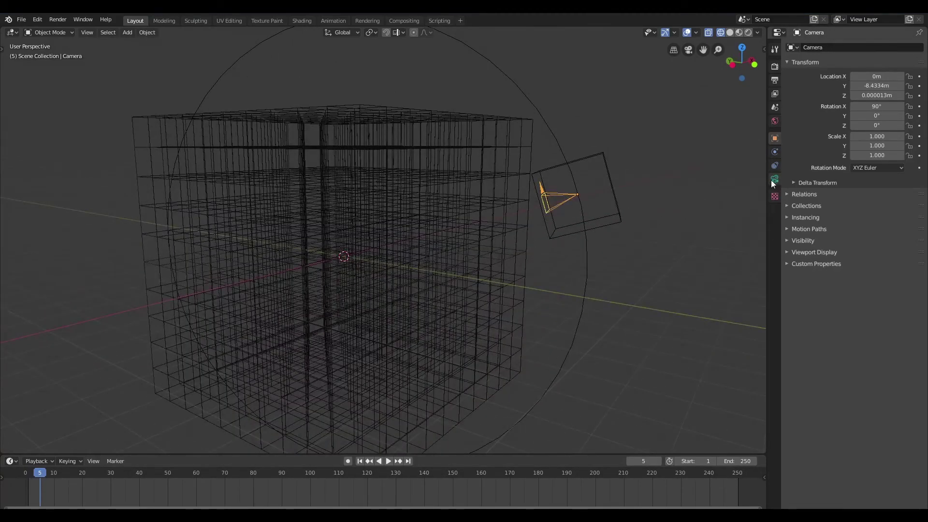
click(879, 93)
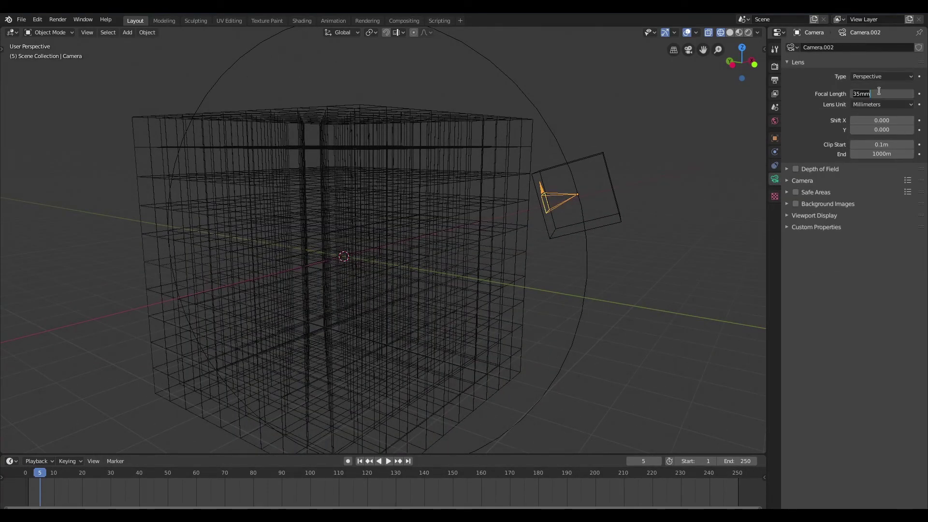
text(50)
key(Return)
scroll(432, 202, down, 2)
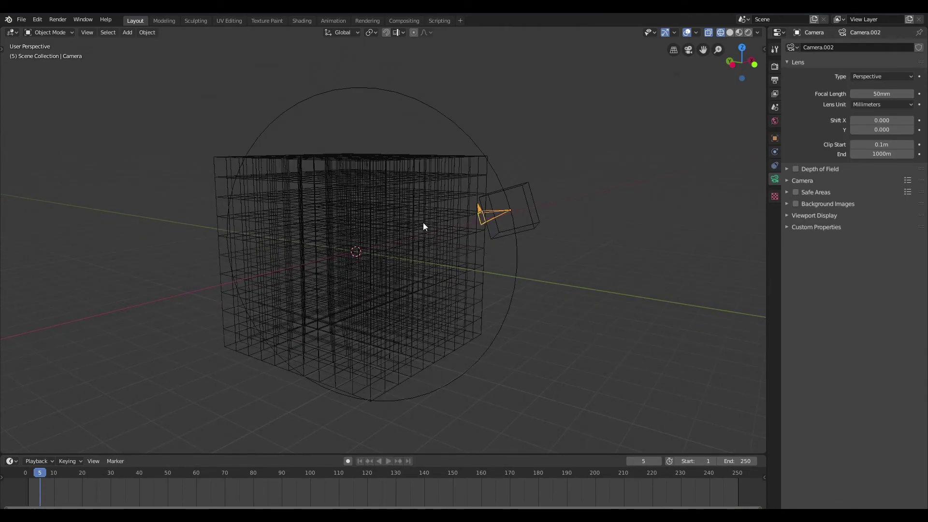
- Move the compositor ColorRamp's white stop to position 0.877 and check the darker grid lines in the Viewer
click(405, 20)
scroll(245, 347, up, 3)
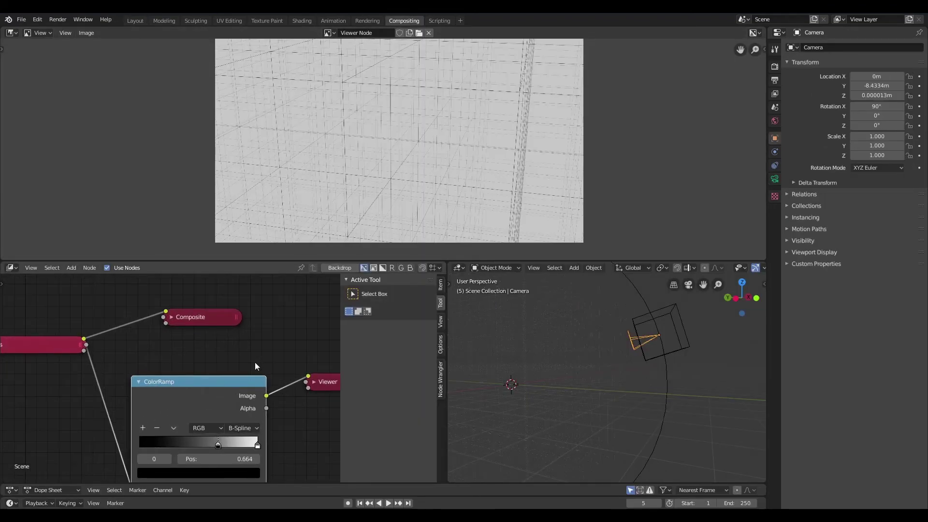
drag(219, 444, 244, 448)
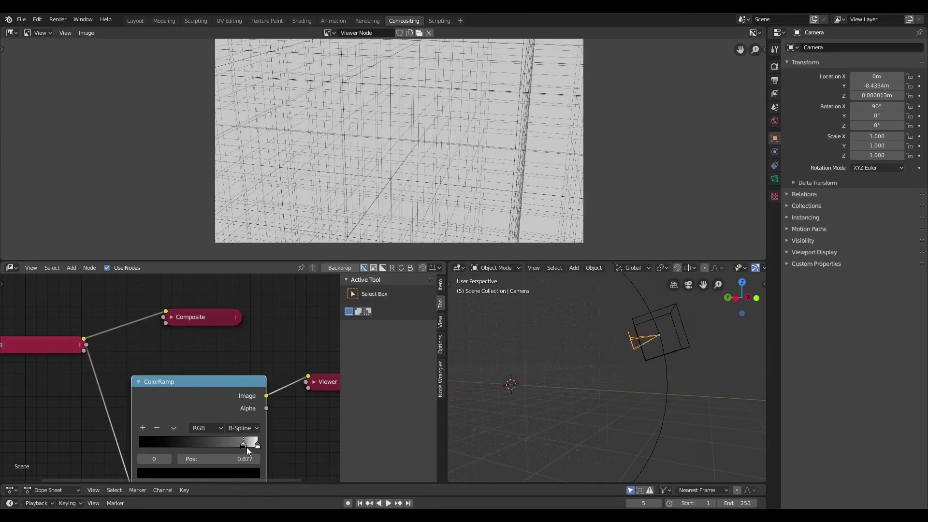
key(ctrl+space)
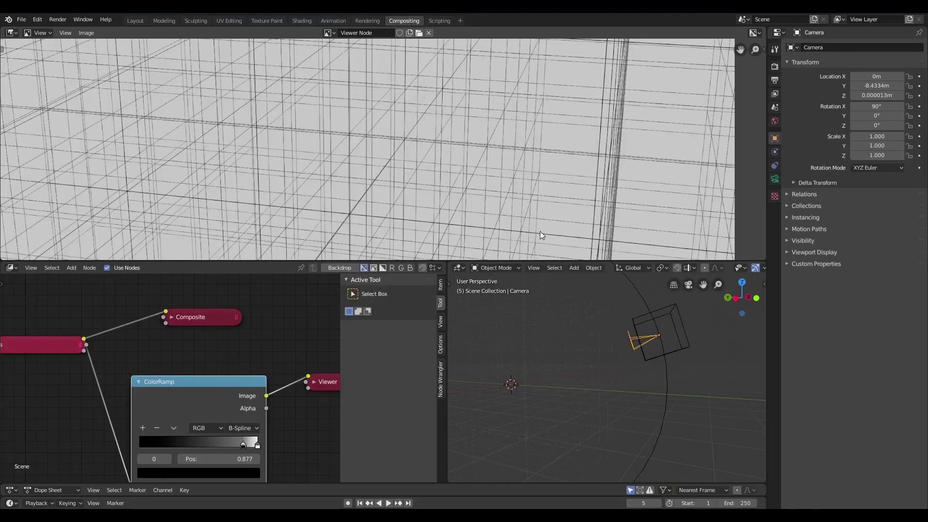
- Orbit and zoom out the 3D view to inspect the grid cube's lattice, circle and camera
scroll(412, 145, down, 3)
key(ctrl+space)
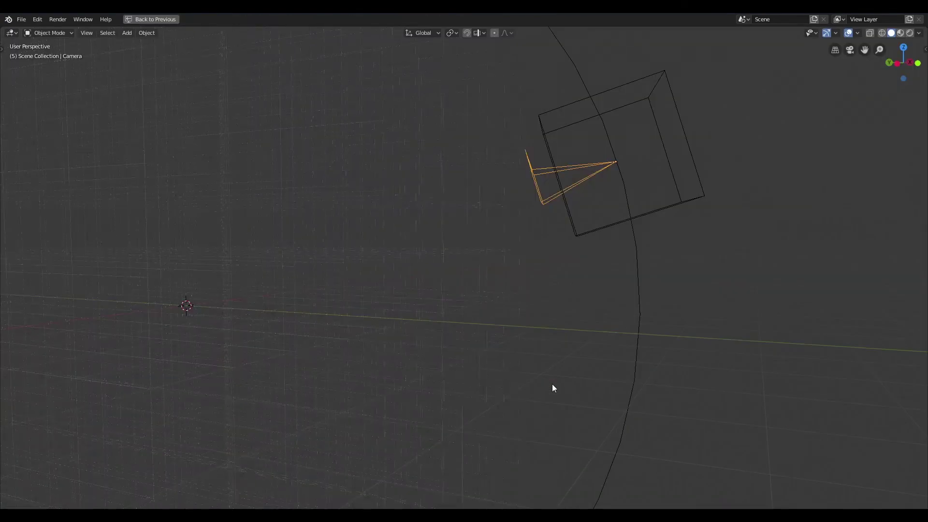
scroll(551, 305, down, 3)
middle_drag(528, 293, 567, 317)
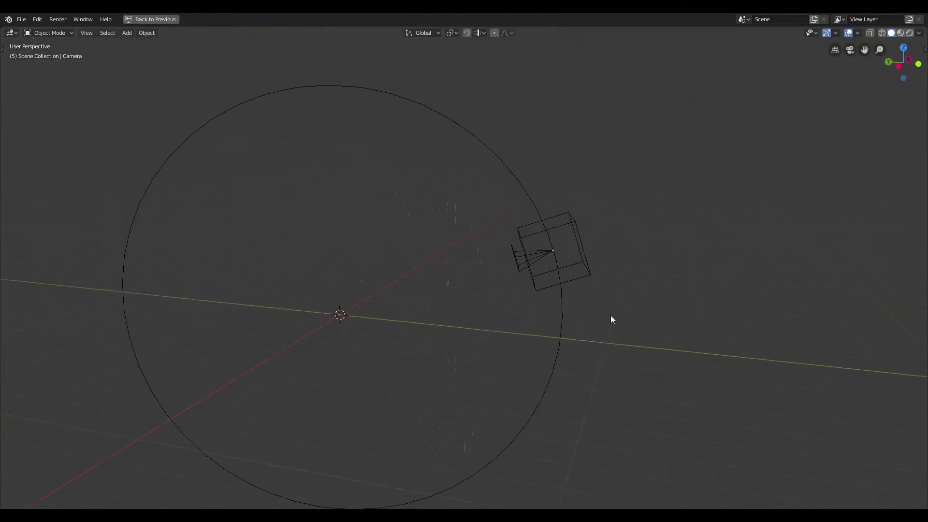
scroll(629, 358, down, 2)
middle_drag(629, 358, 601, 363)
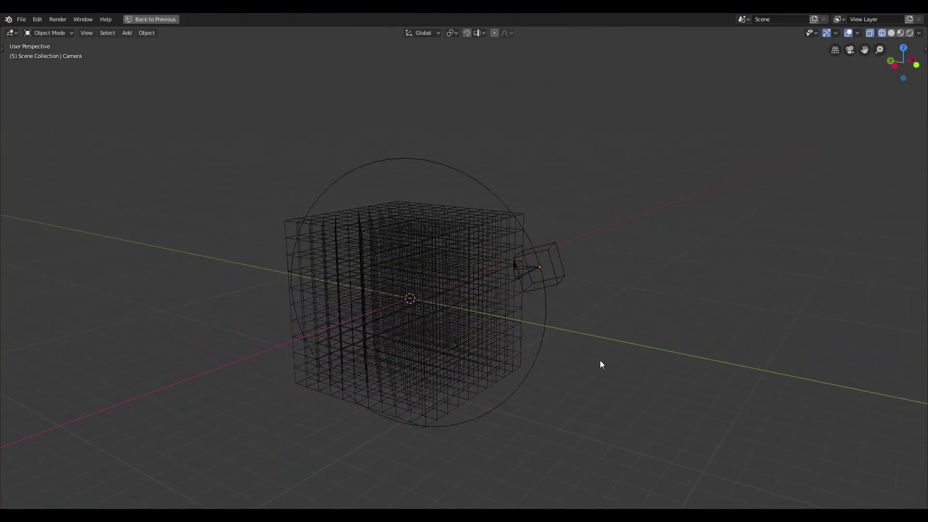